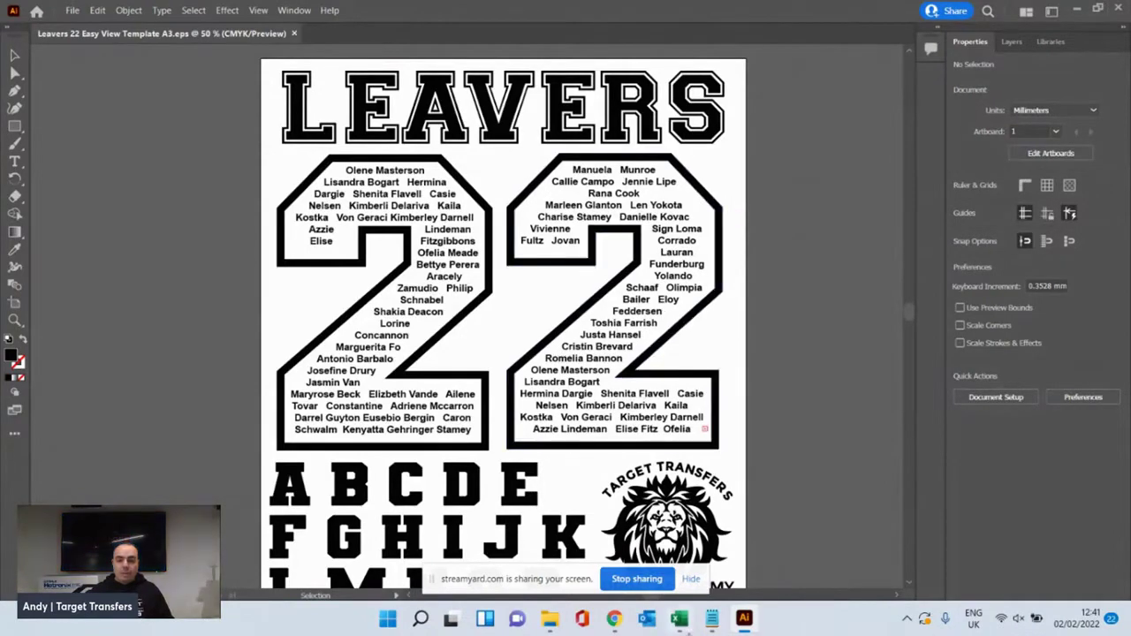
Step: Switch from the Illustrator template to the leavers data csv spreadsheet in Excel
key(alt+Tab)
Step: Select all 50 leavers' first names and surnames in columns A and B (A1:B50)
click(206, 322)
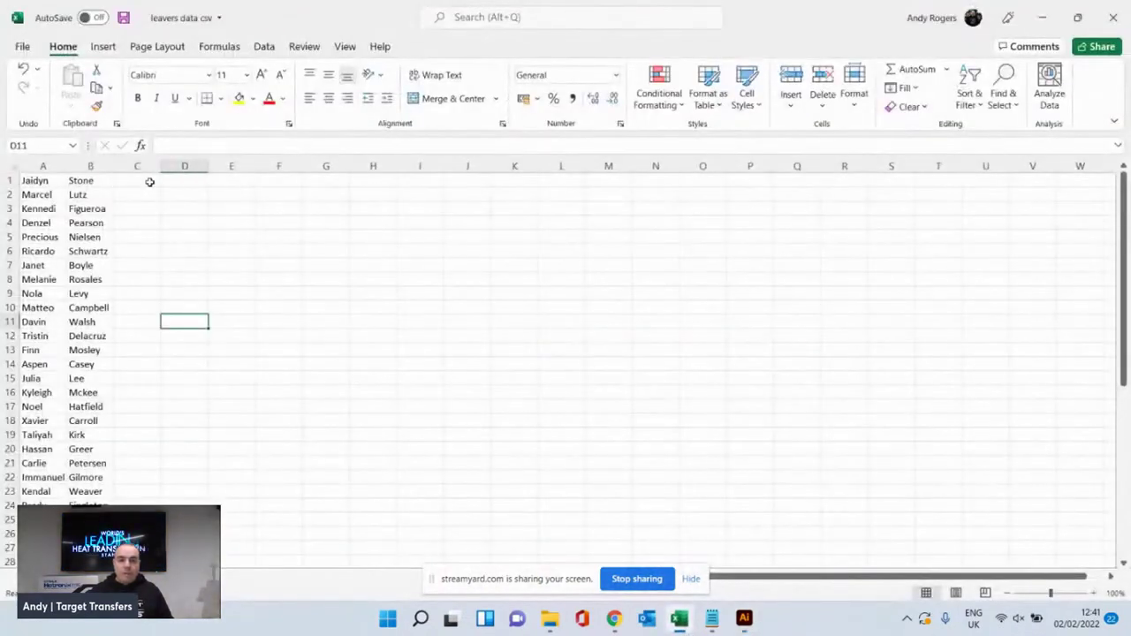
click(144, 180)
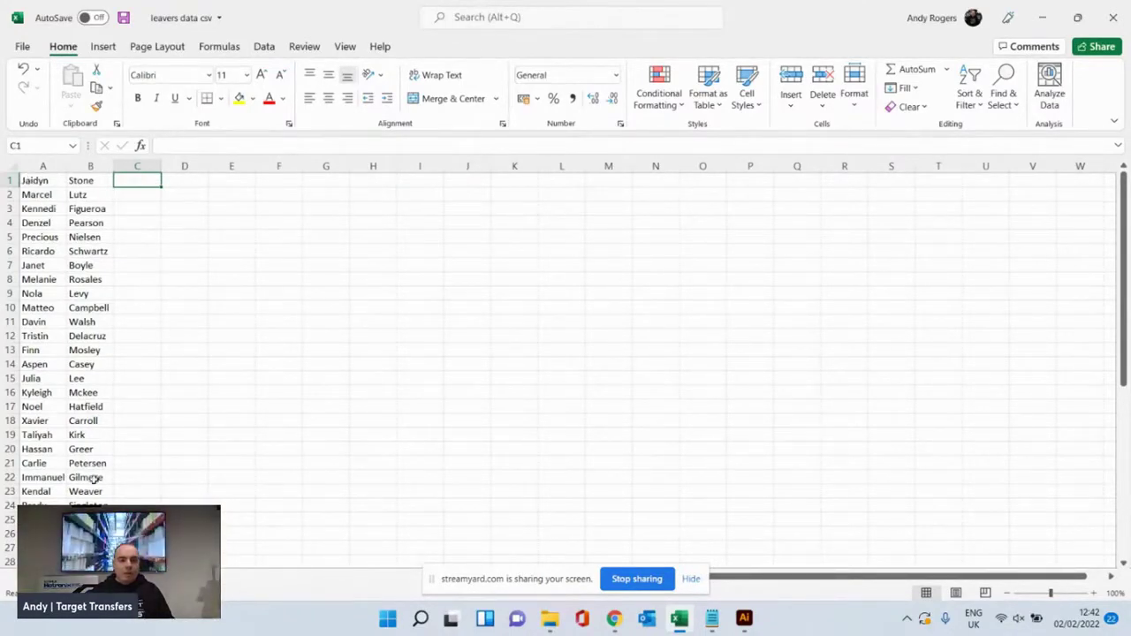
drag(17, 180, 62, 535)
key(ctrl+c)
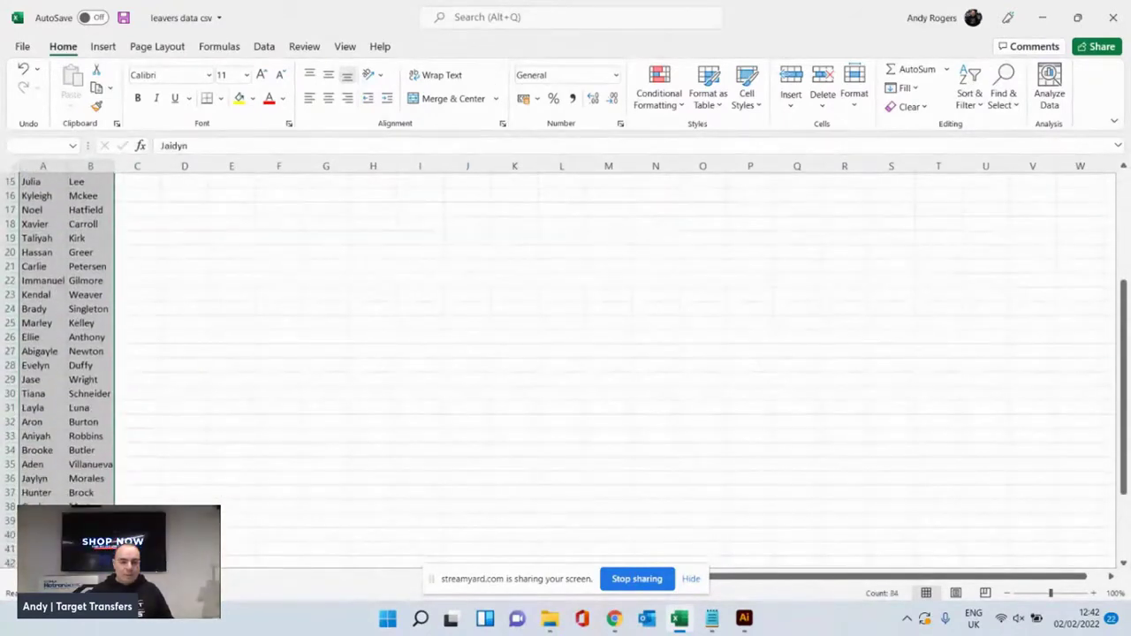
drag(62, 535, 62, 539)
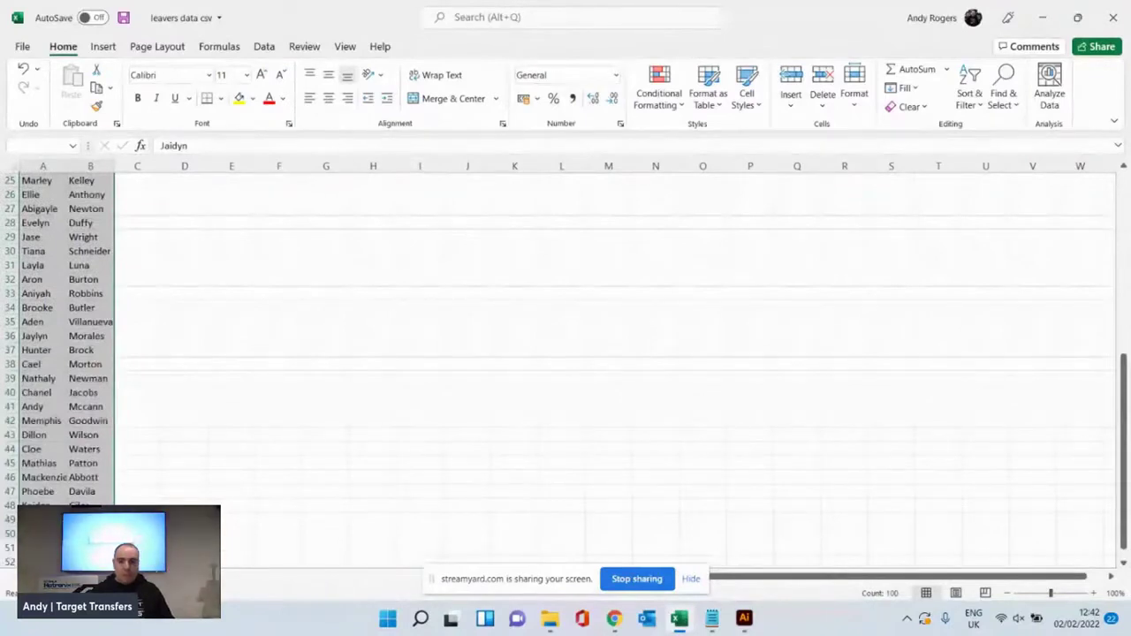
key(alt+Tab)
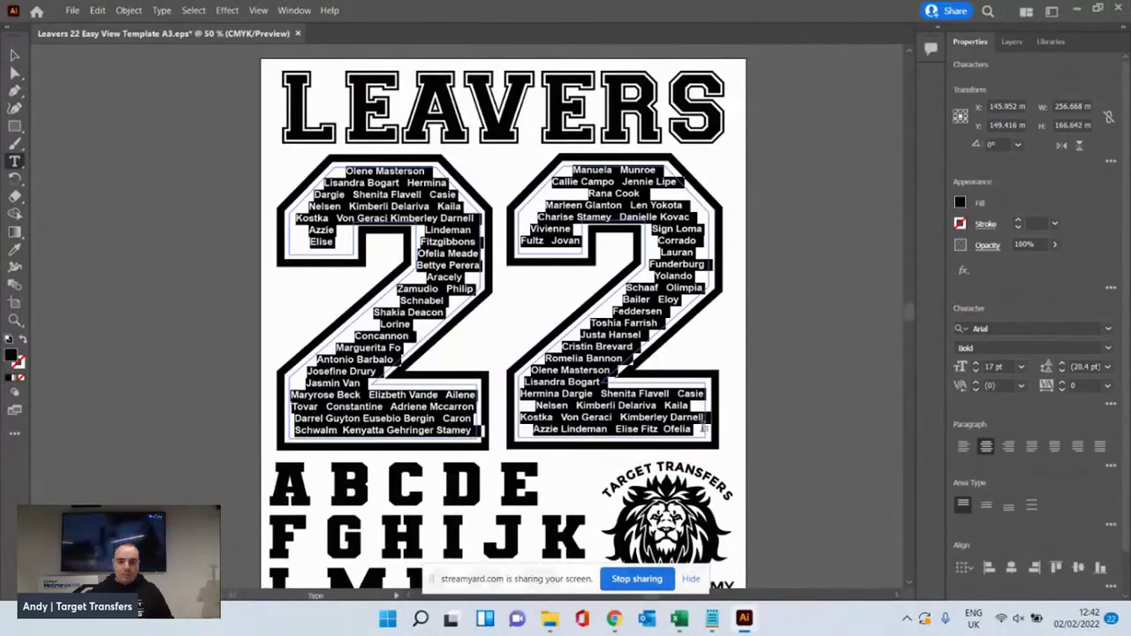
key(ctrl+v)
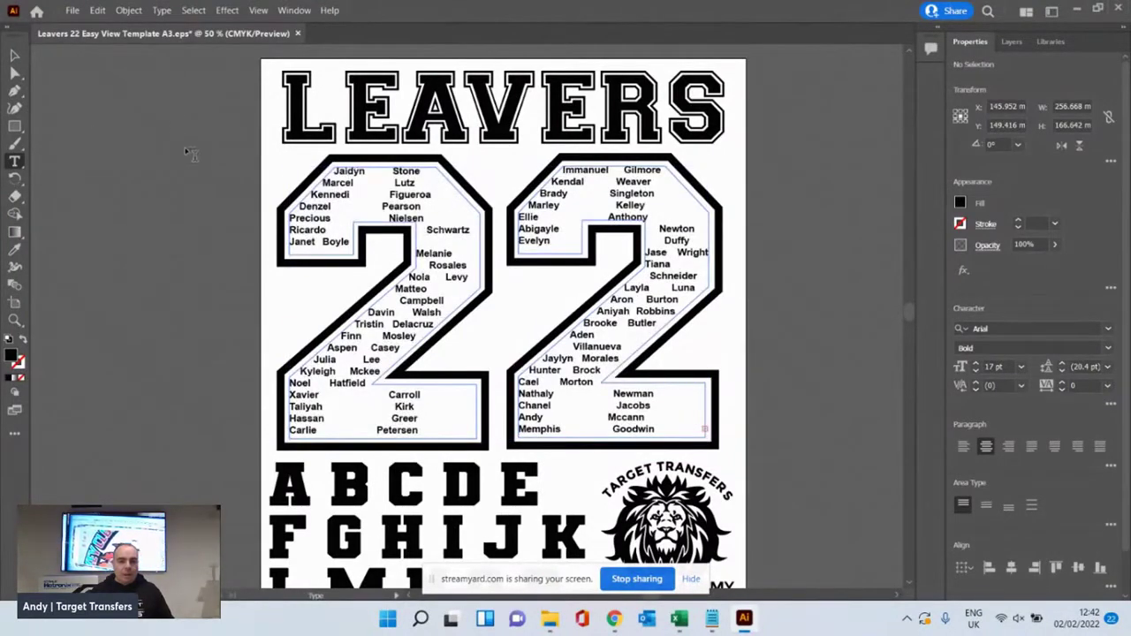
click(15, 56)
click(103, 83)
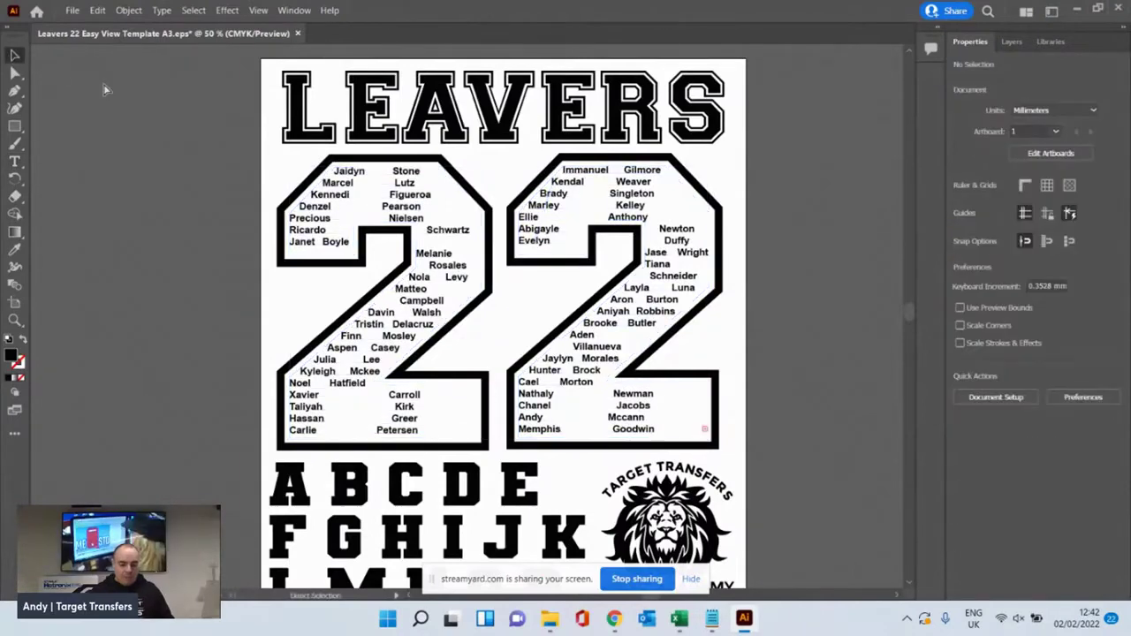
key(ctrl+a)
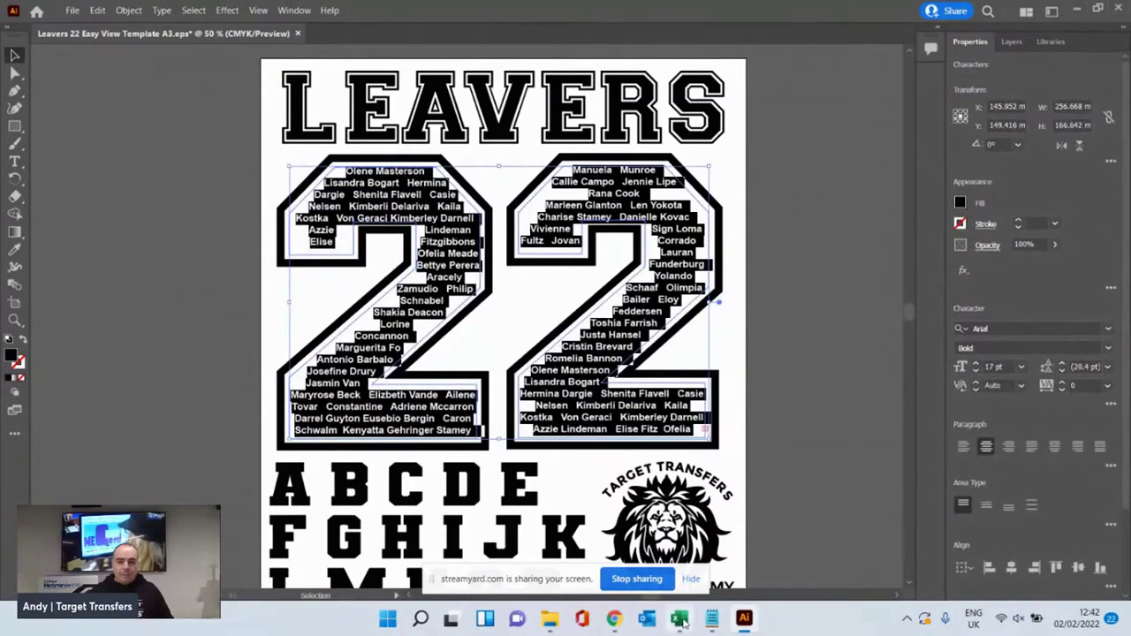
key(alt+Tab)
scroll(150, 252, up, 8)
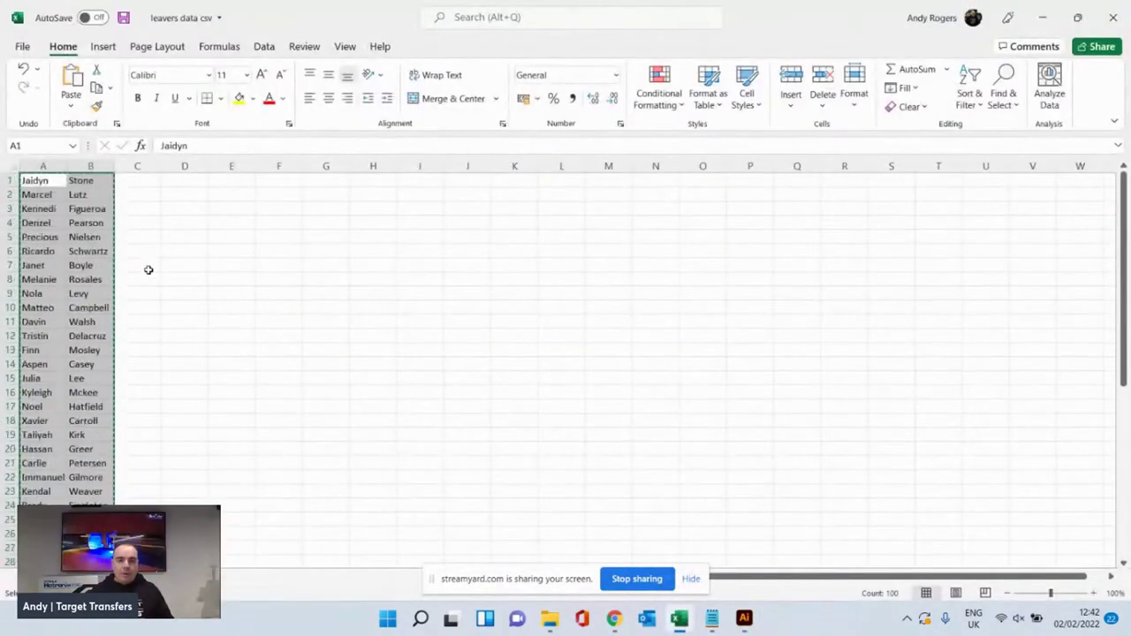
click(147, 179)
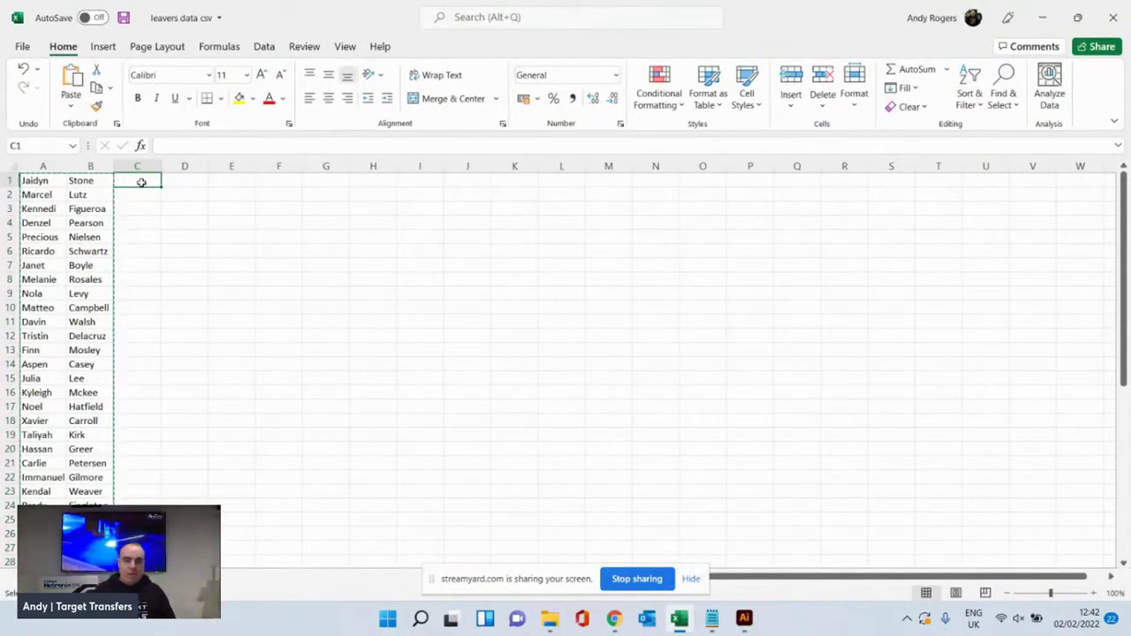
text(=)
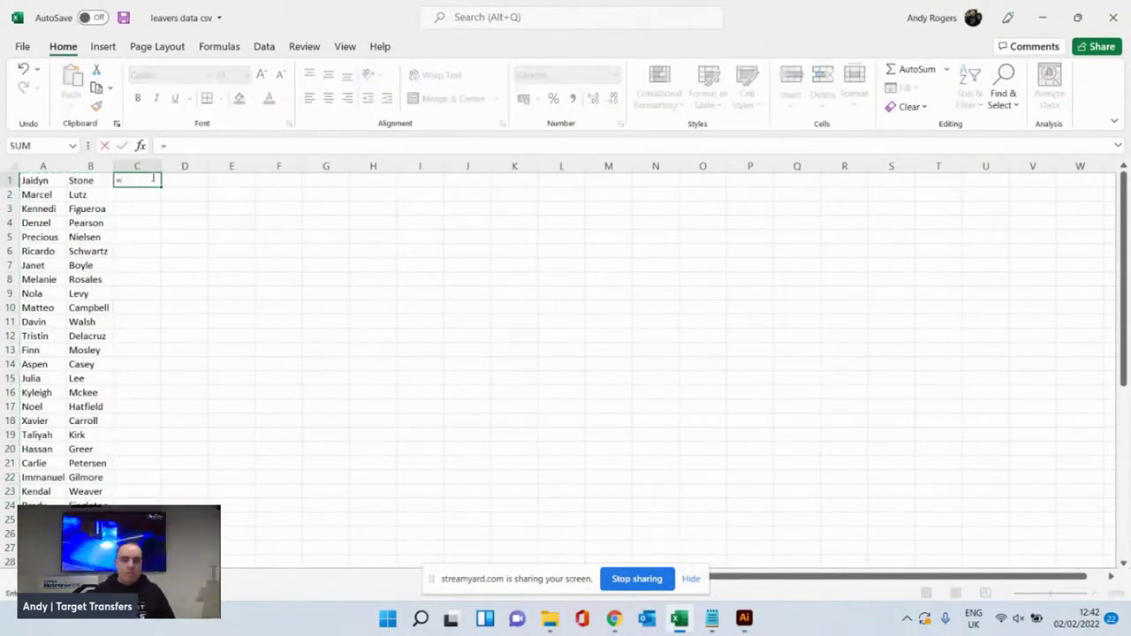
click(42, 180)
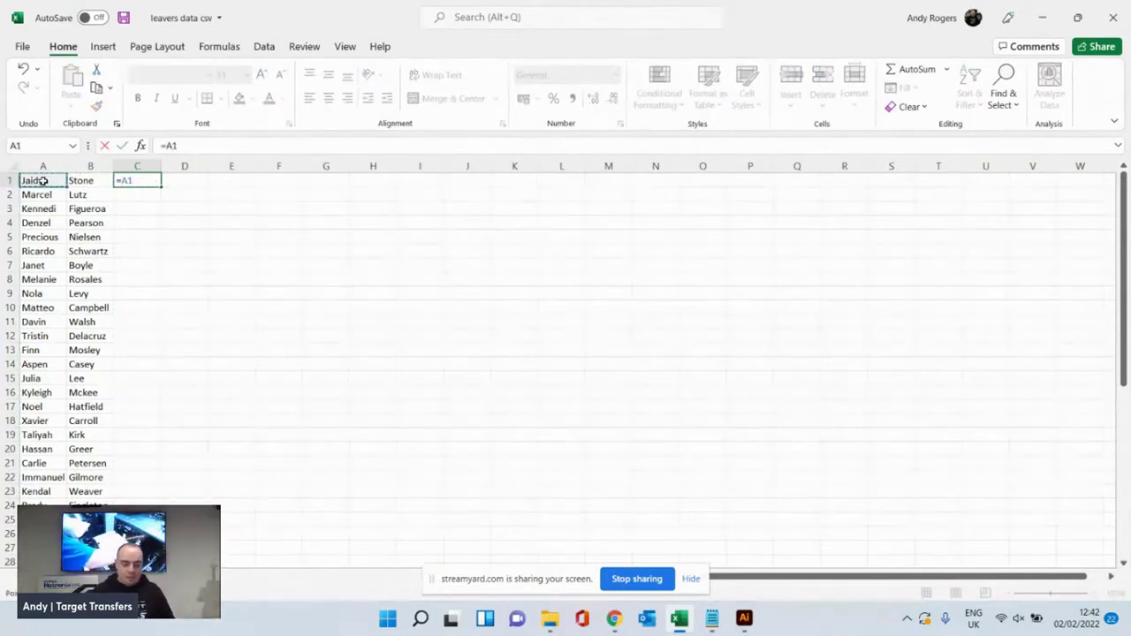
text(&)
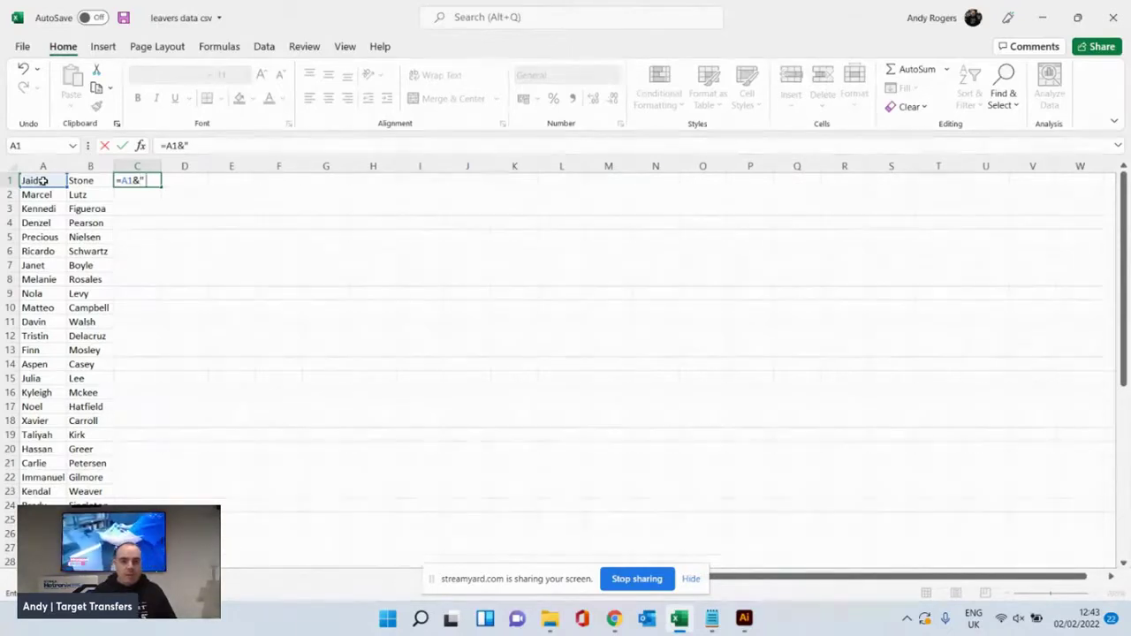
text(")
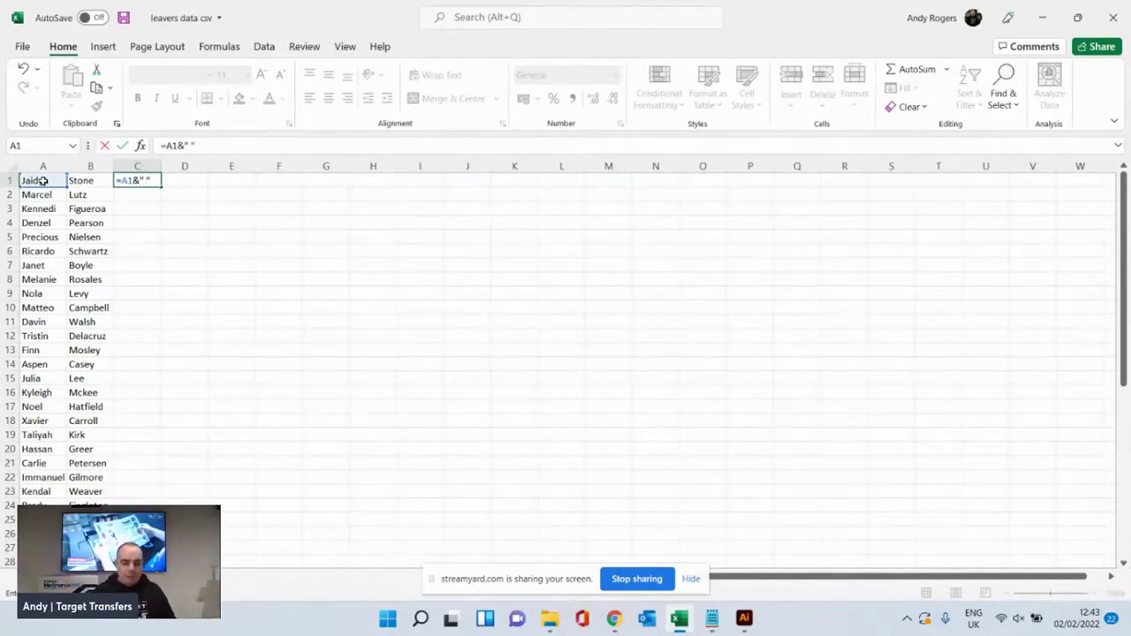
text(&)
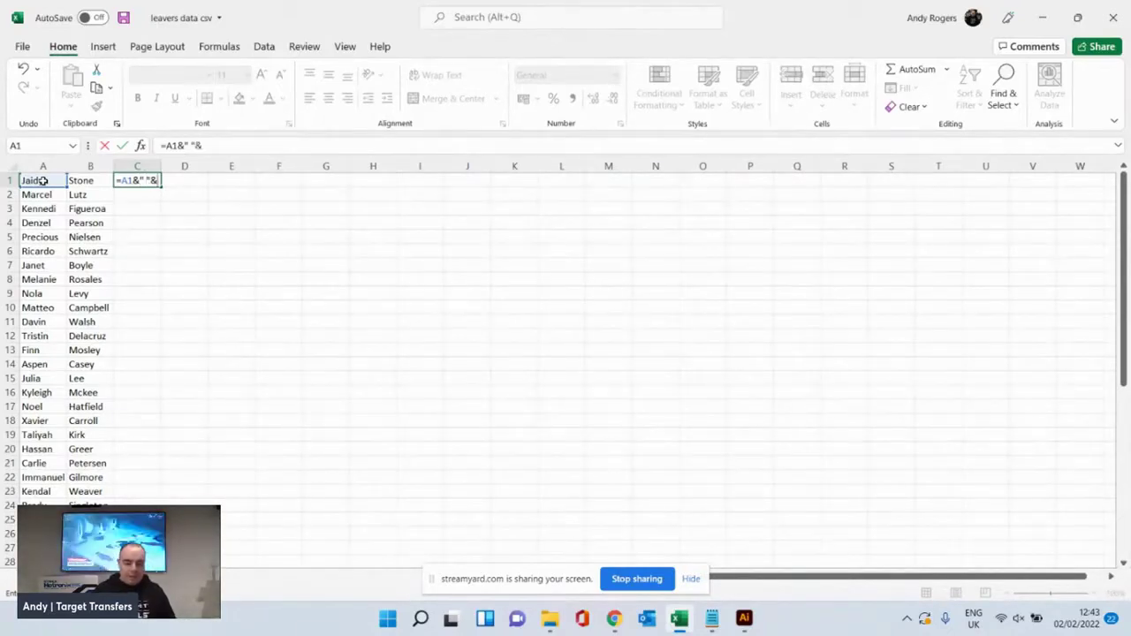
click(90, 181)
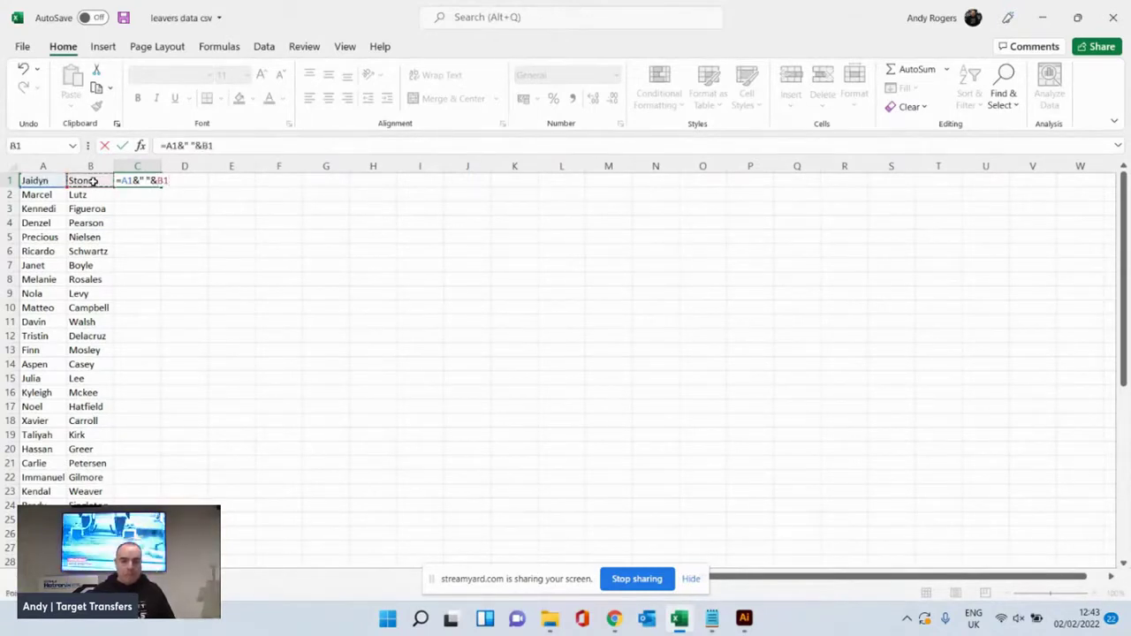
key(Return)
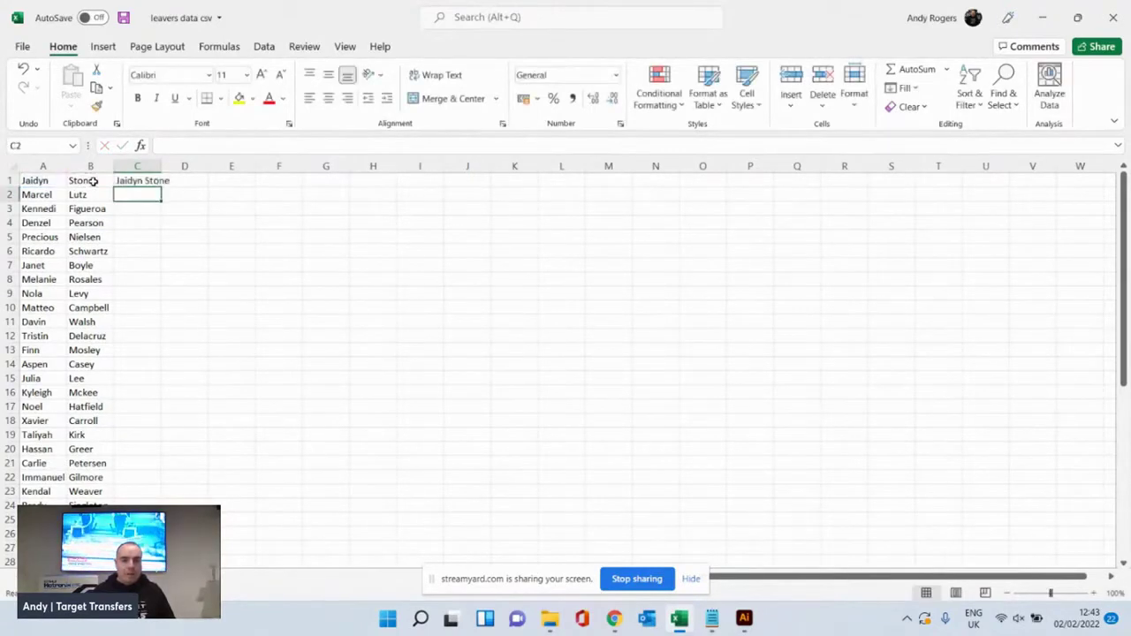
Step: Fill the full-name formula from C1 down to C50 and widen column C to fit
mouse_move(163, 166)
mouse_down()
mouse_move(191, 167)
mouse_move(181, 168)
mouse_up()
click(158, 179)
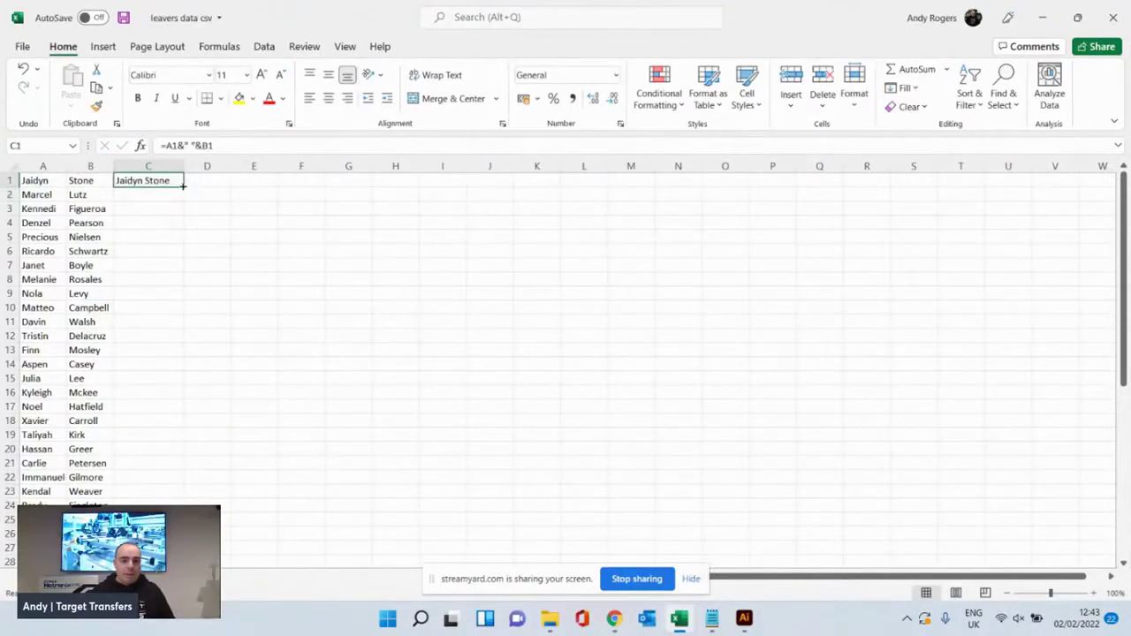
drag(183, 186, 168, 616)
scroll(182, 157, up, 8)
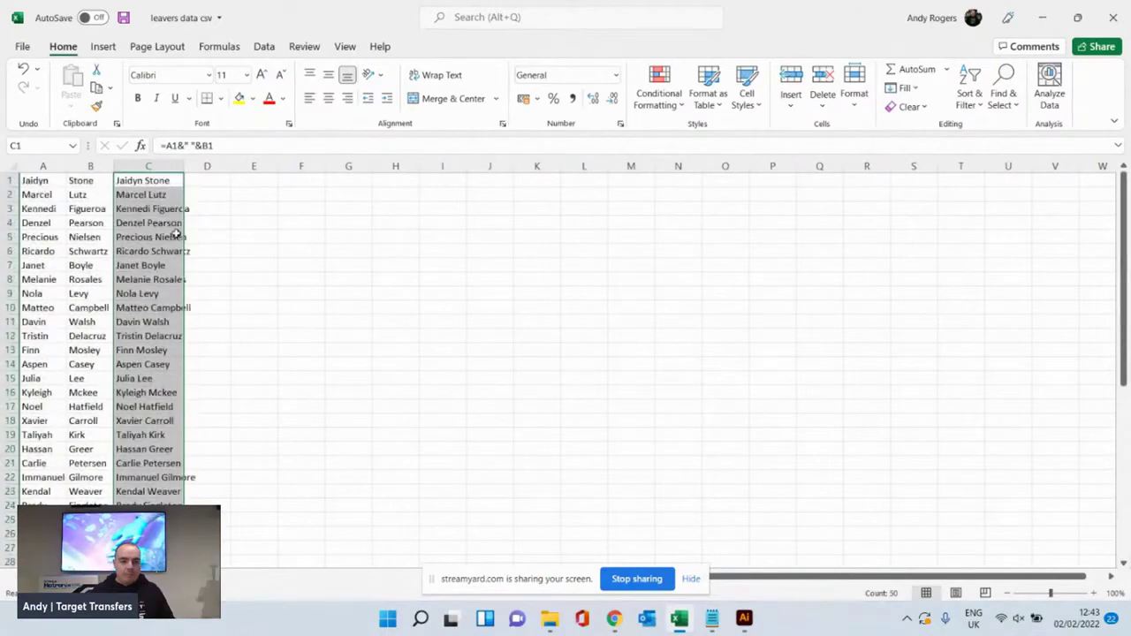
drag(181, 157, 199, 158)
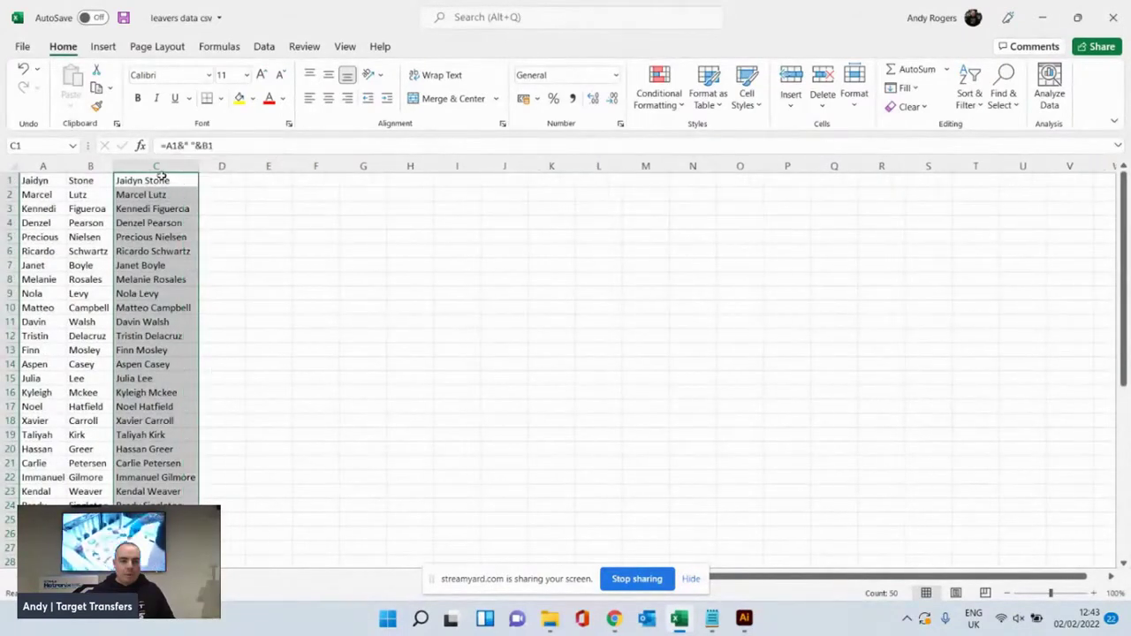
Step: Select and copy the full names in C1:C50
click(166, 180)
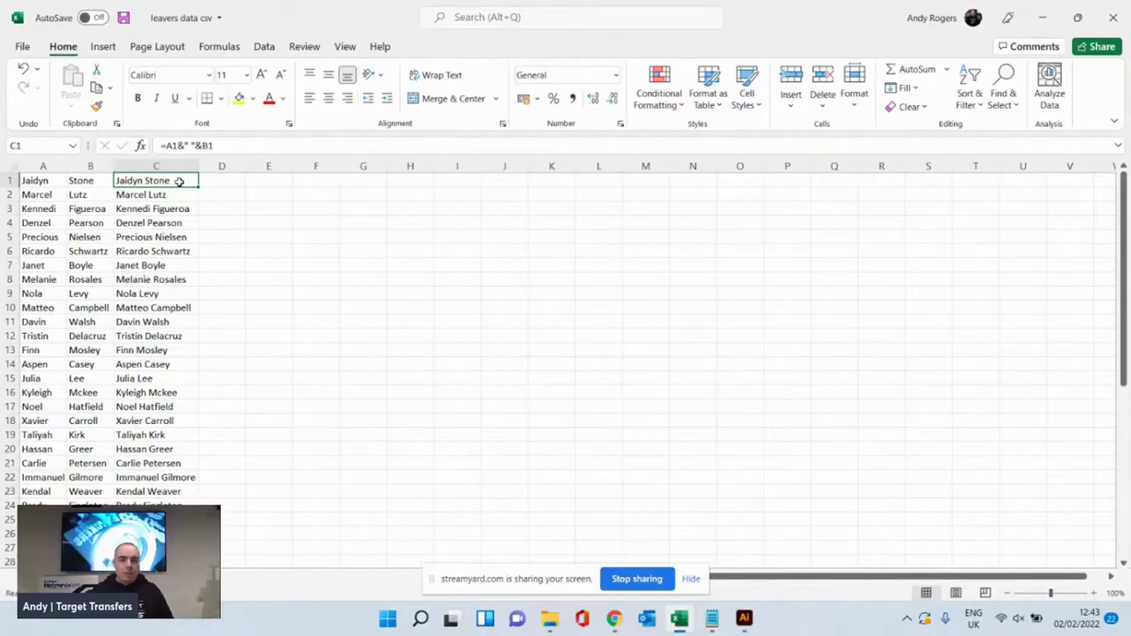
drag(178, 180, 228, 562)
key(ctrl+c)
scroll(247, 303, up, 8)
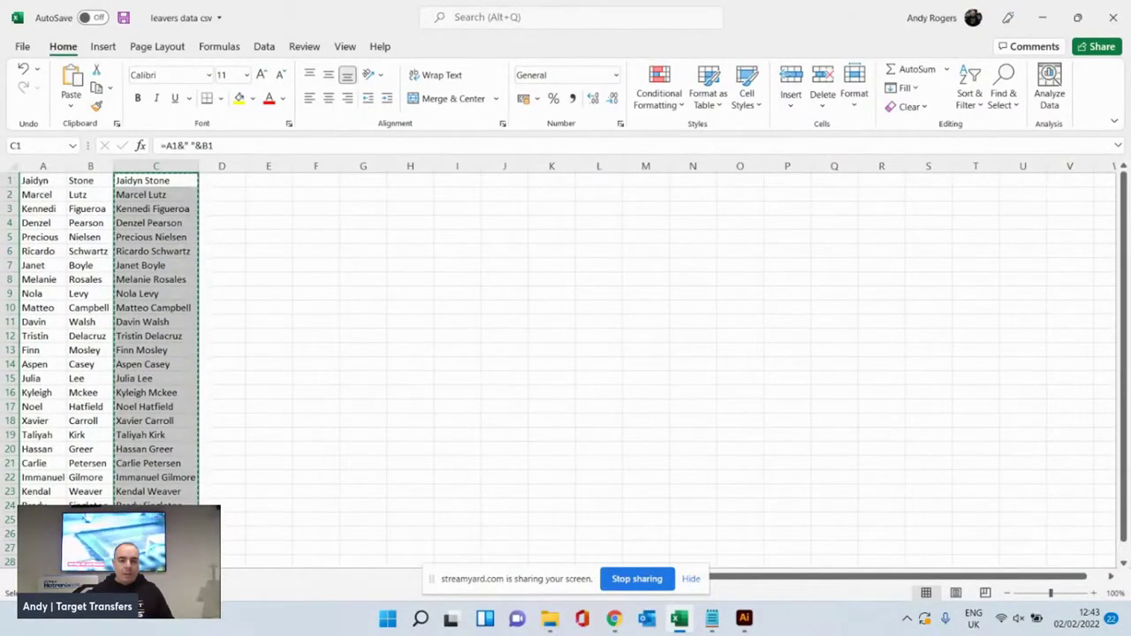
Step: Paste the full names as values into A1 of a new sheet and auto-fit column A
key(shift+F11)
right_click(36, 181)
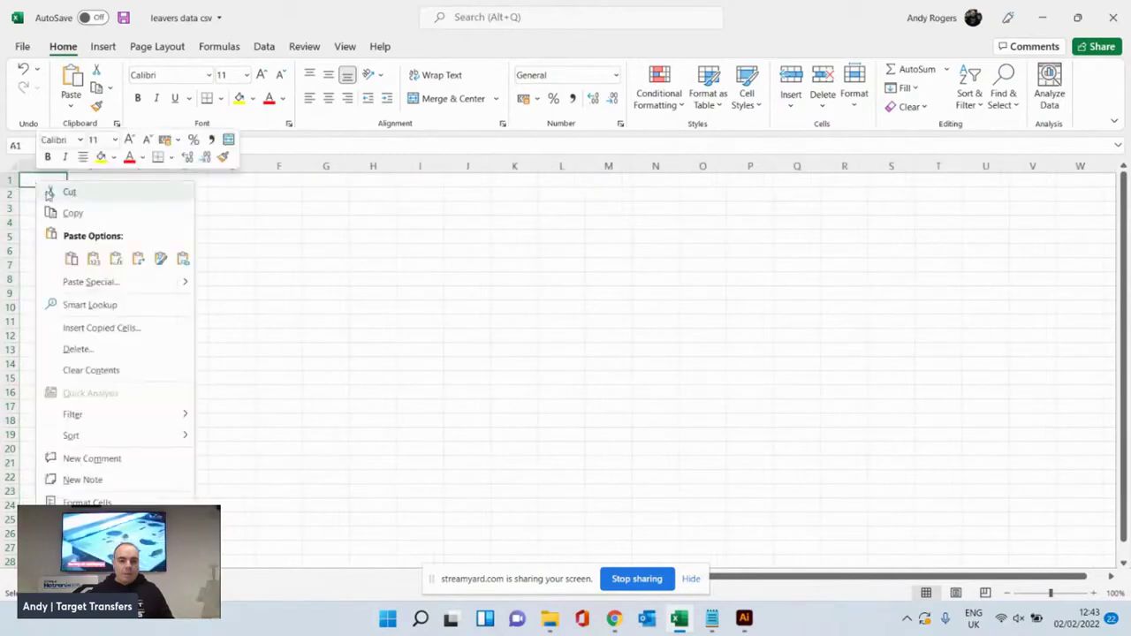
click(94, 259)
drag(232, 222, 184, 223)
double_click(63, 162)
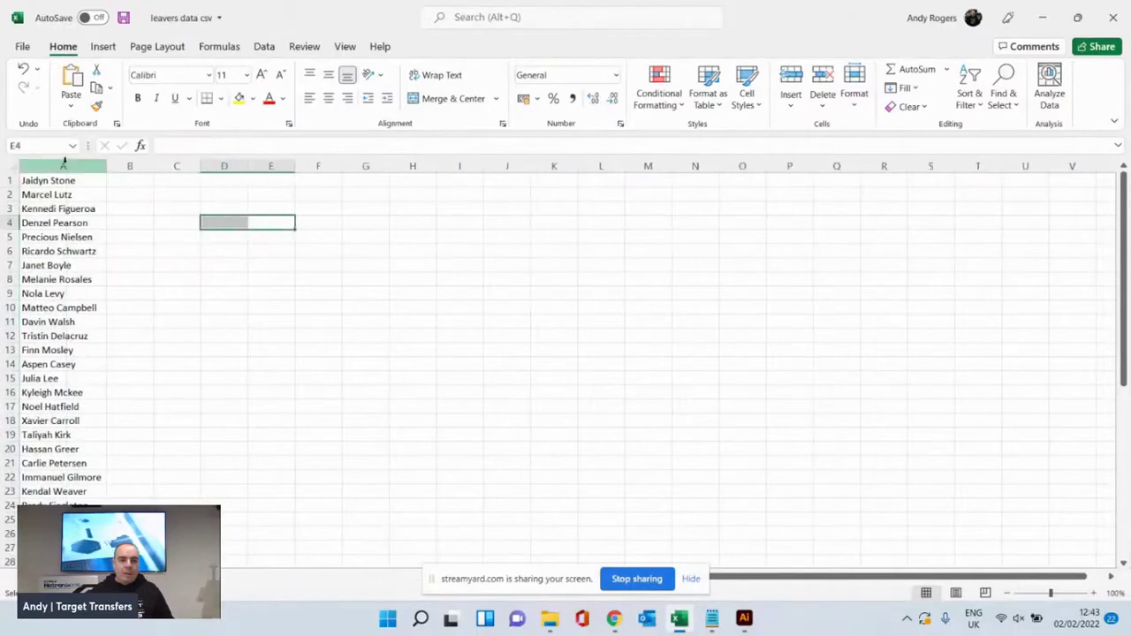
Step: Select and copy the 50 leaver names down column A
click(181, 221)
click(82, 184)
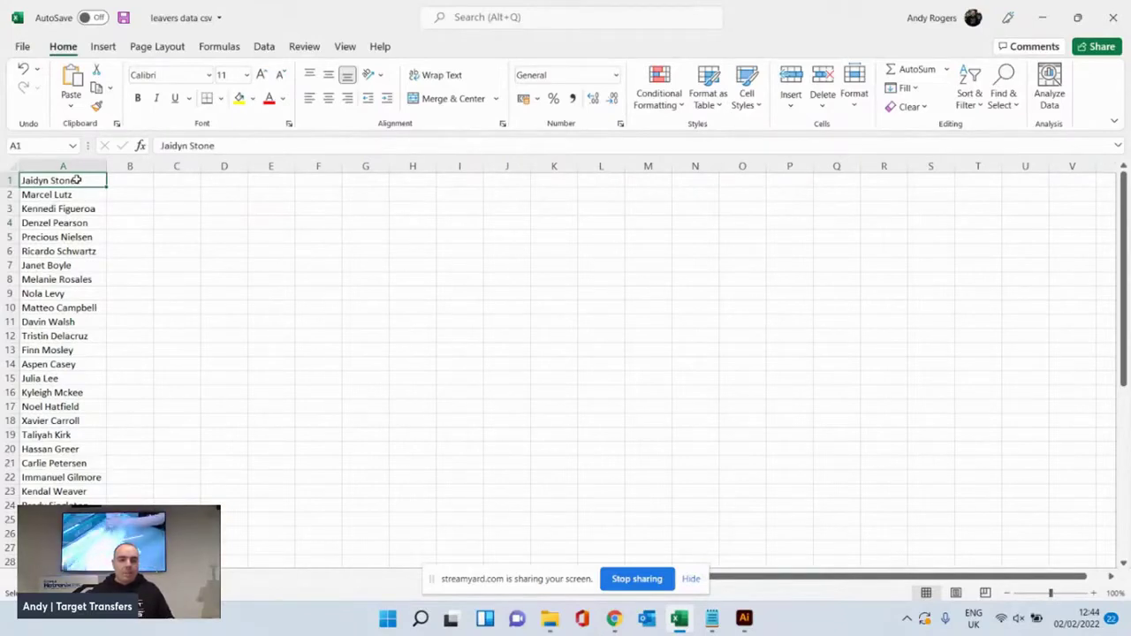
drag(77, 180, 66, 566)
key(ctrl+c)
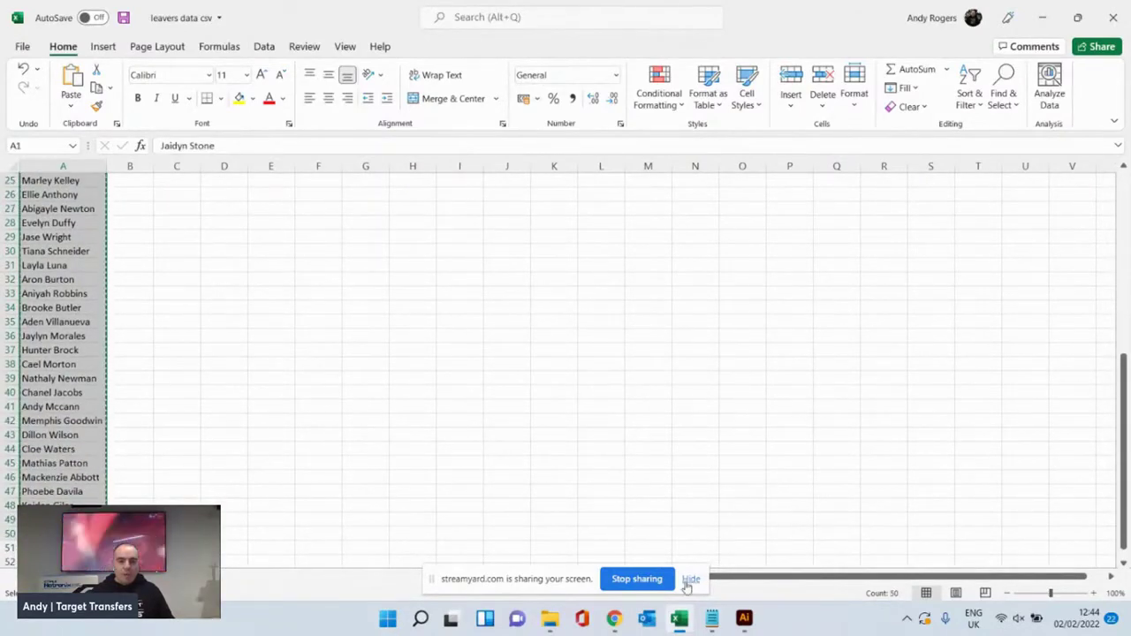
key(alt+Tab)
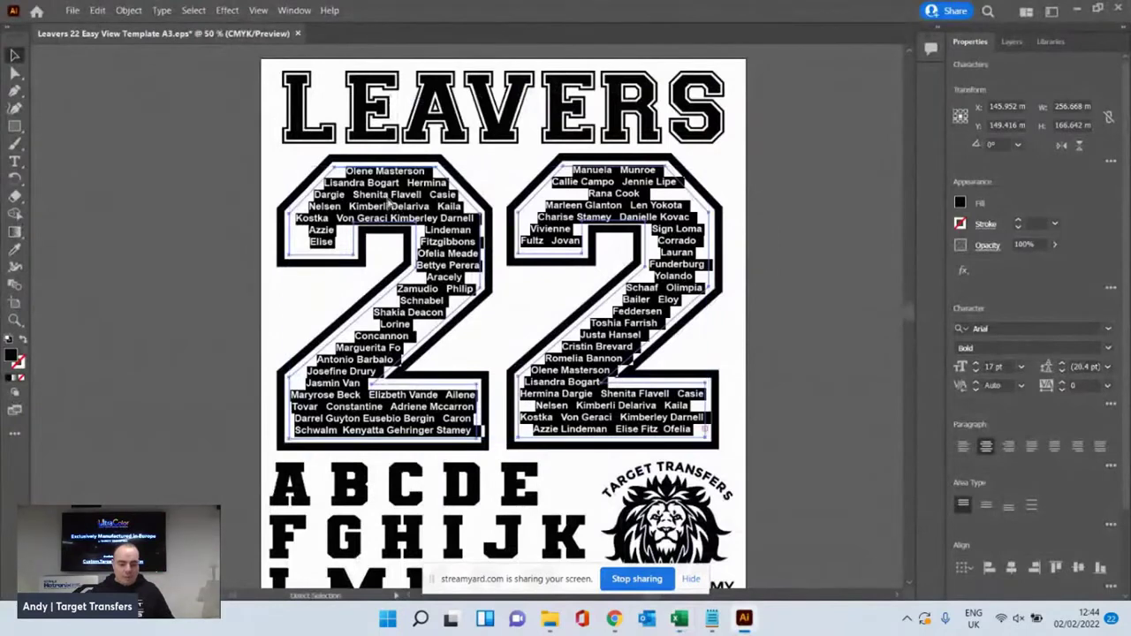
key(ctrl+v)
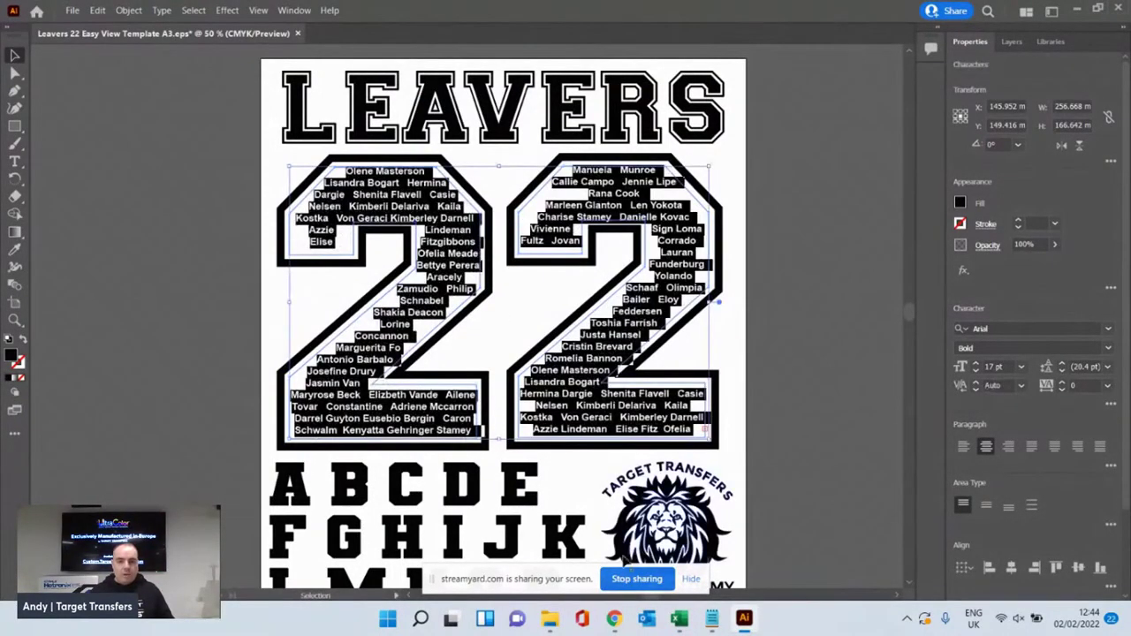
click(679, 619)
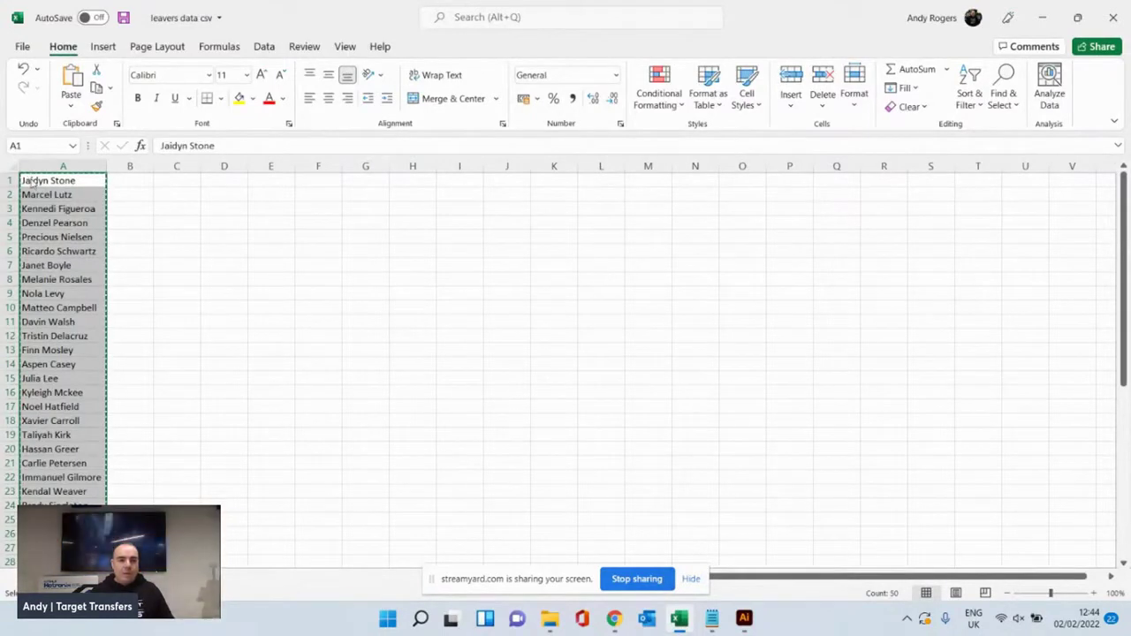
Step: Paste the names at A1 using Paste Special with Transpose so they run along row 1
right_click(29, 181)
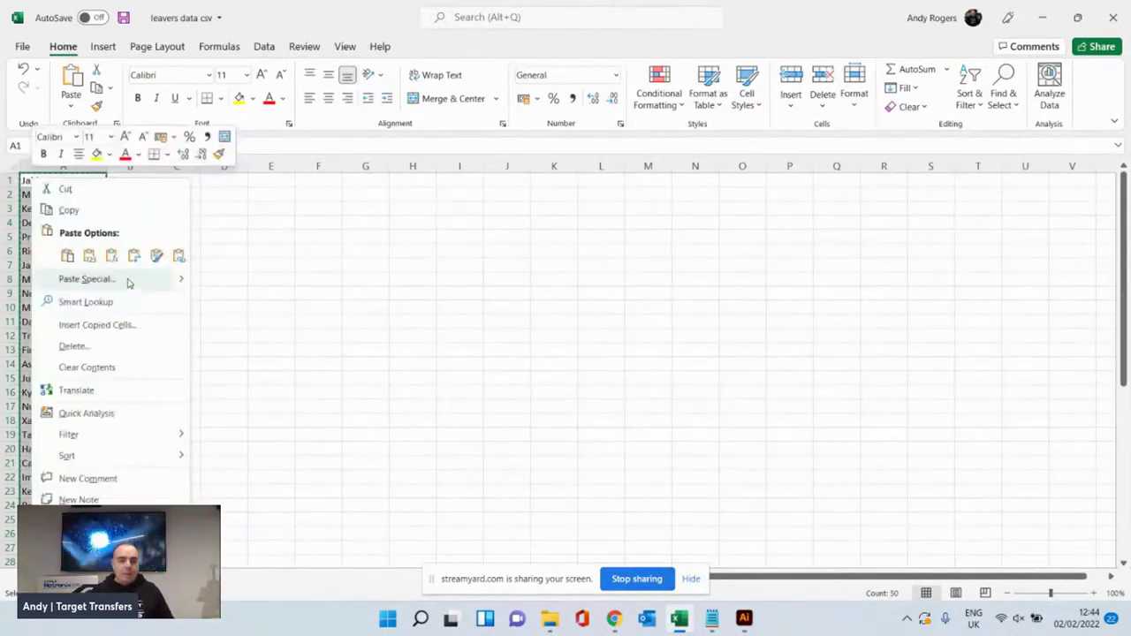
click(127, 279)
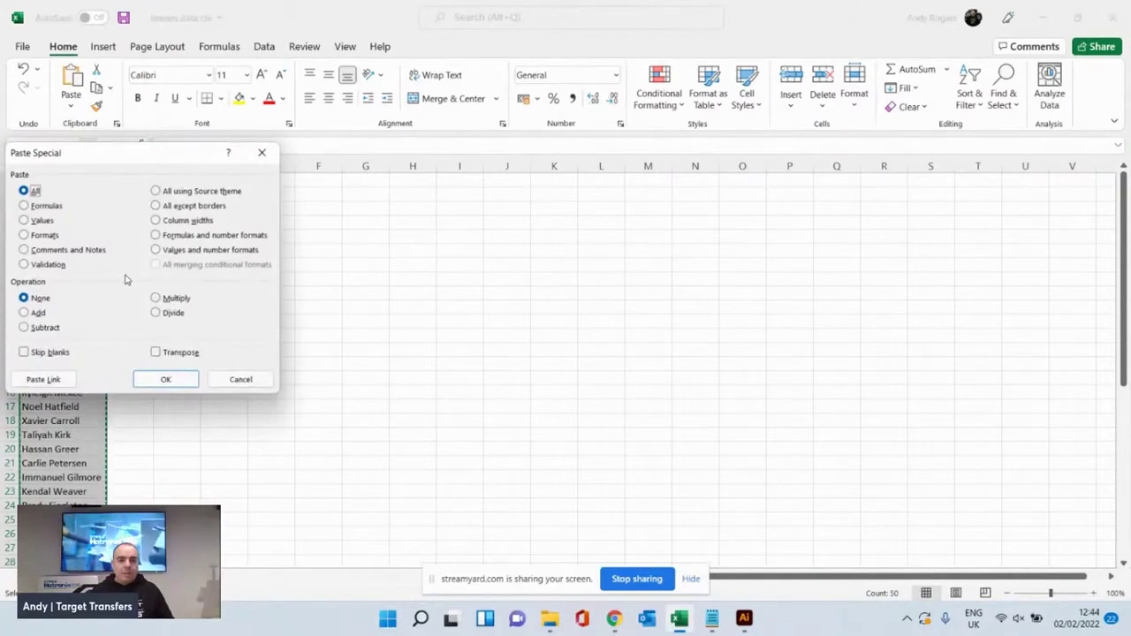
click(155, 353)
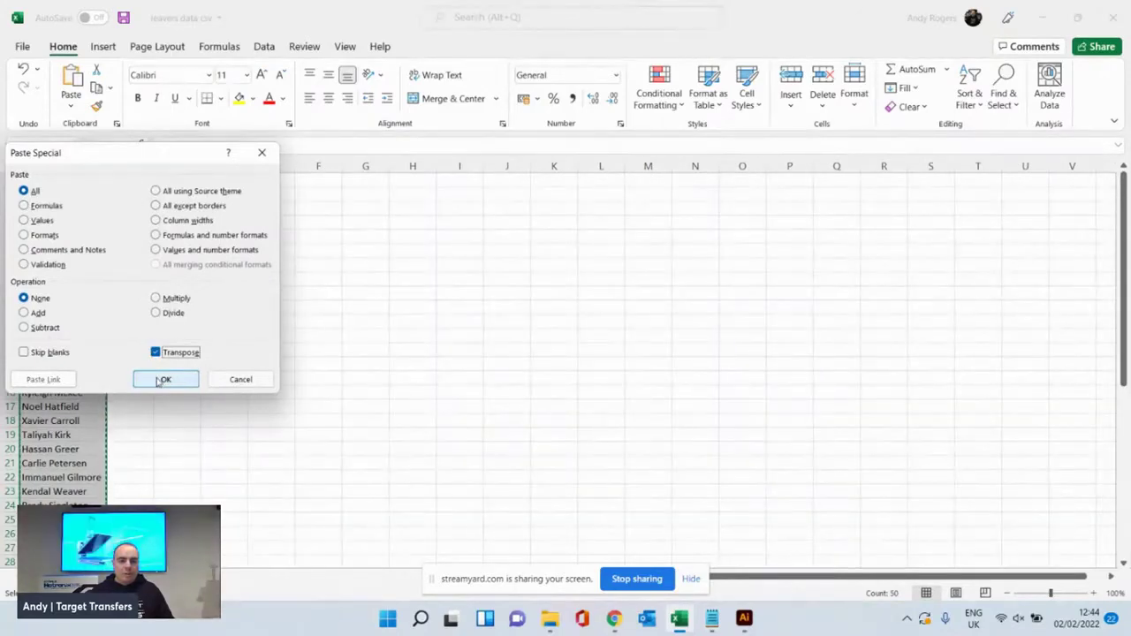
click(159, 381)
click(223, 307)
drag(44, 182, 1069, 183)
click(372, 208)
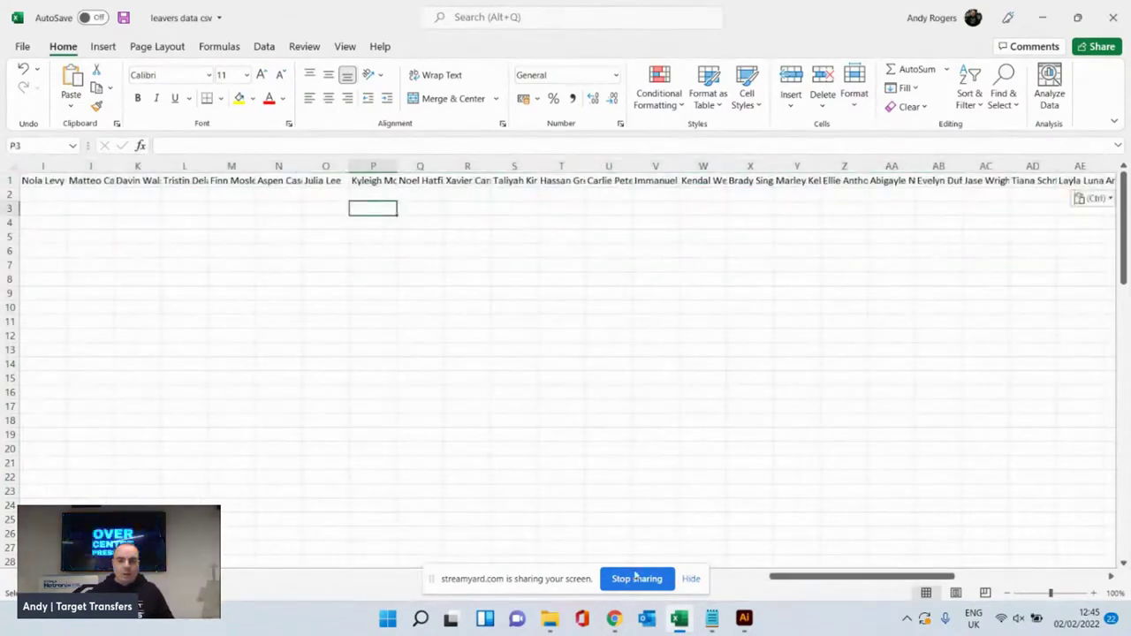
drag(64, 352, 97, 352)
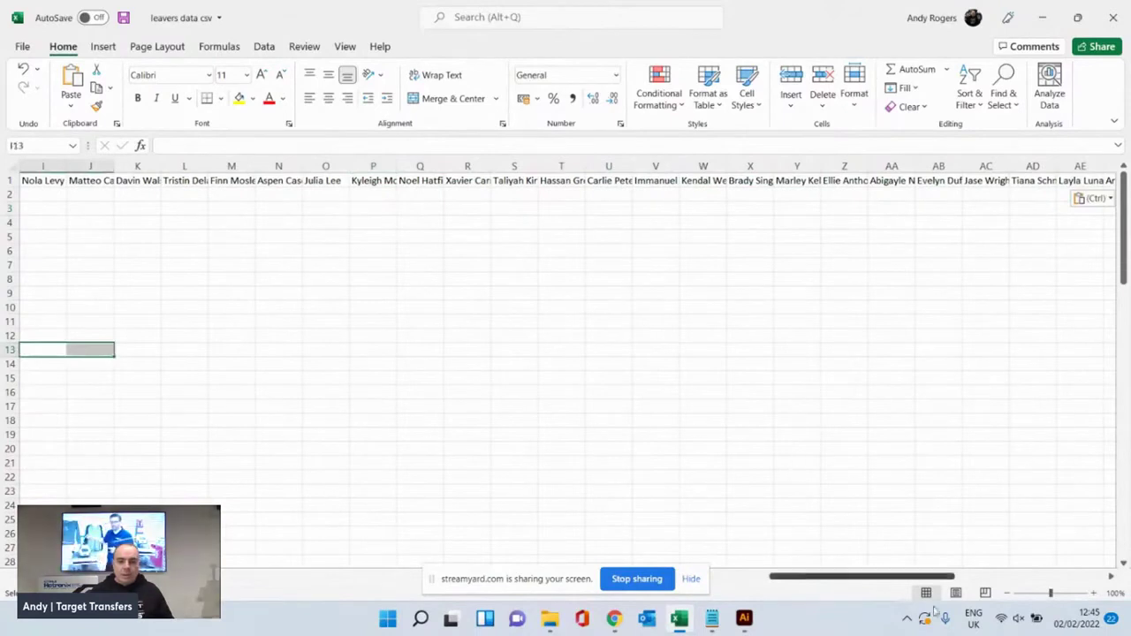
drag(867, 584, 856, 584)
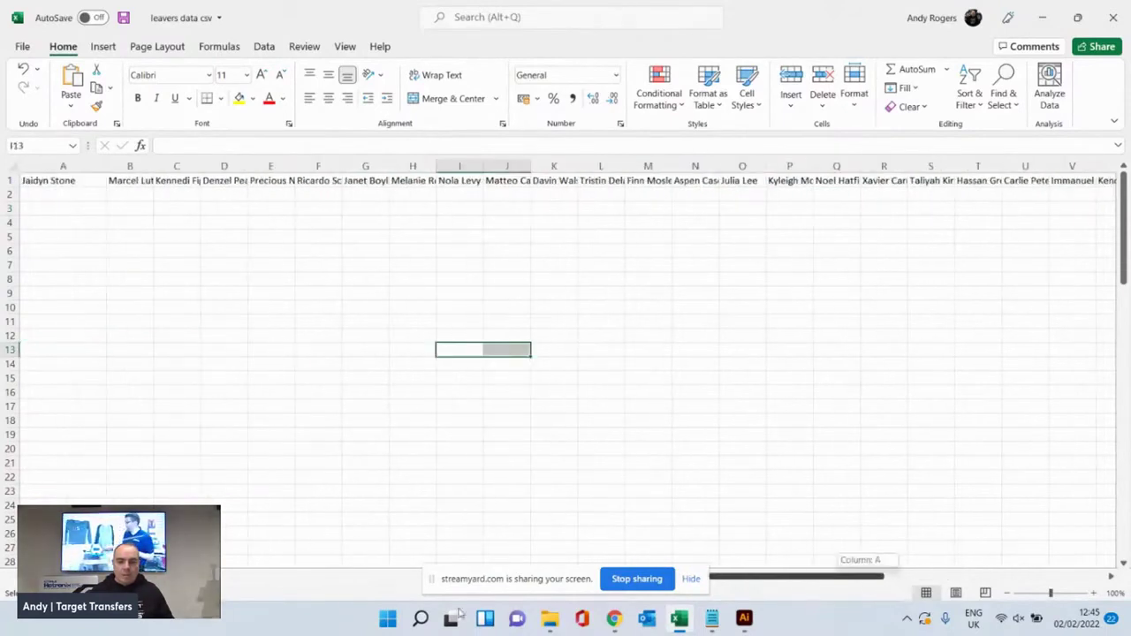
click(84, 208)
scroll(81, 228, down, 11)
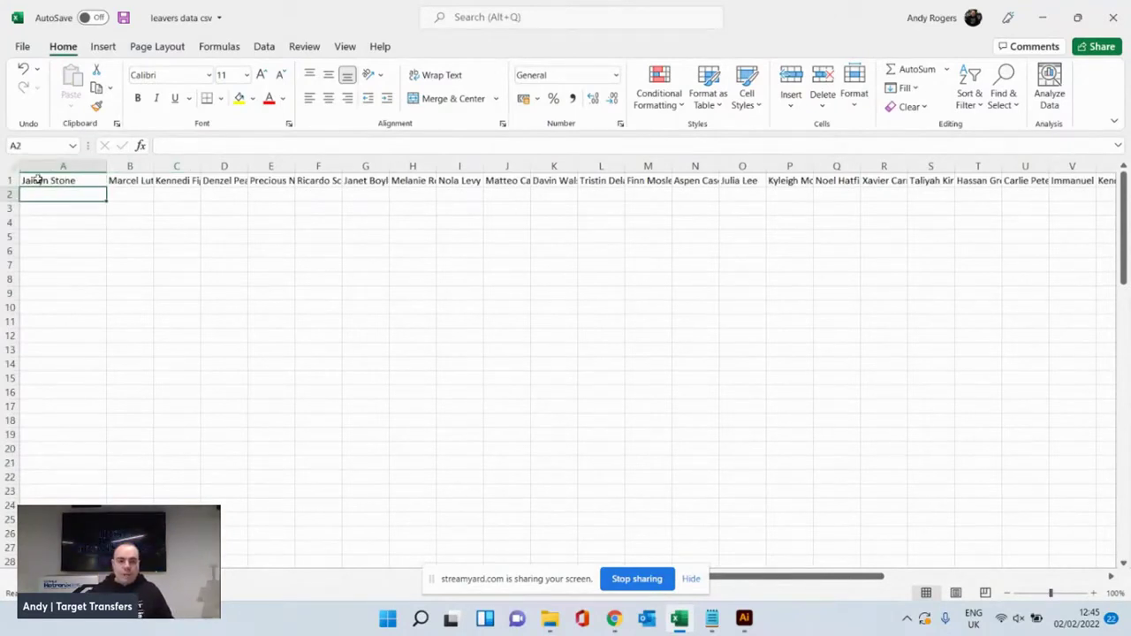
click(37, 179)
drag(37, 180, 1085, 182)
key(ctrl+c)
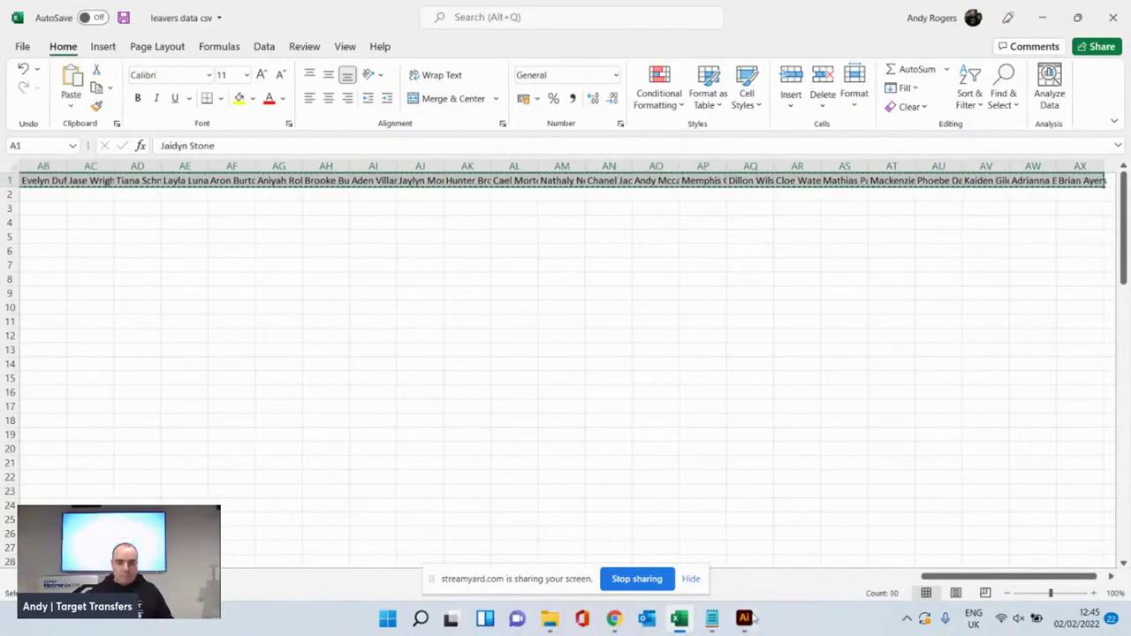
click(745, 622)
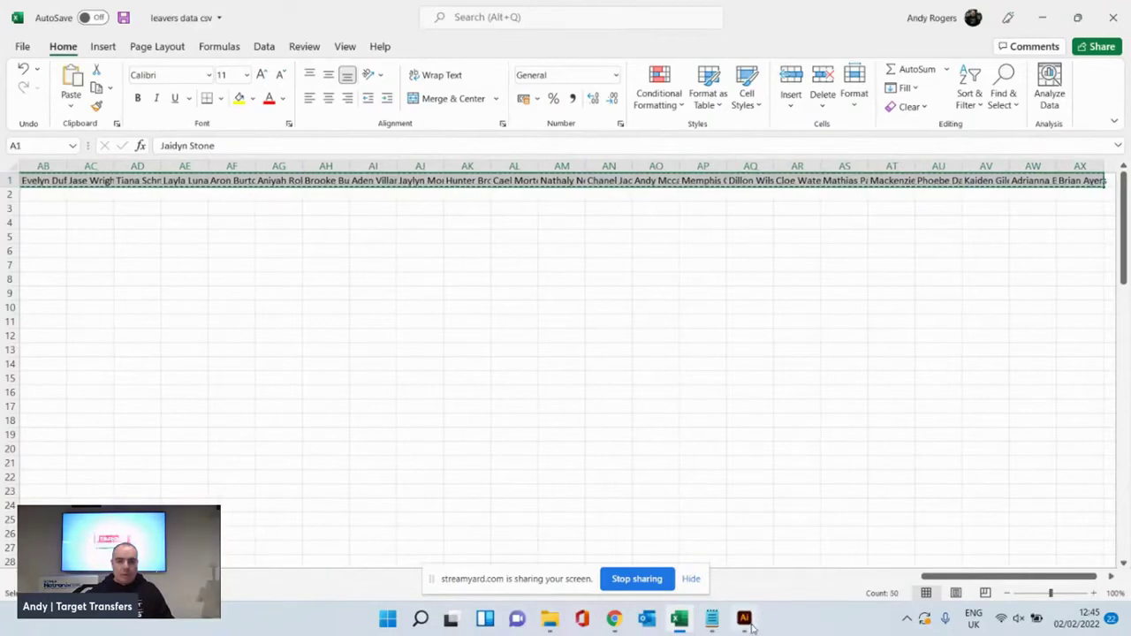
key(ctrl+v)
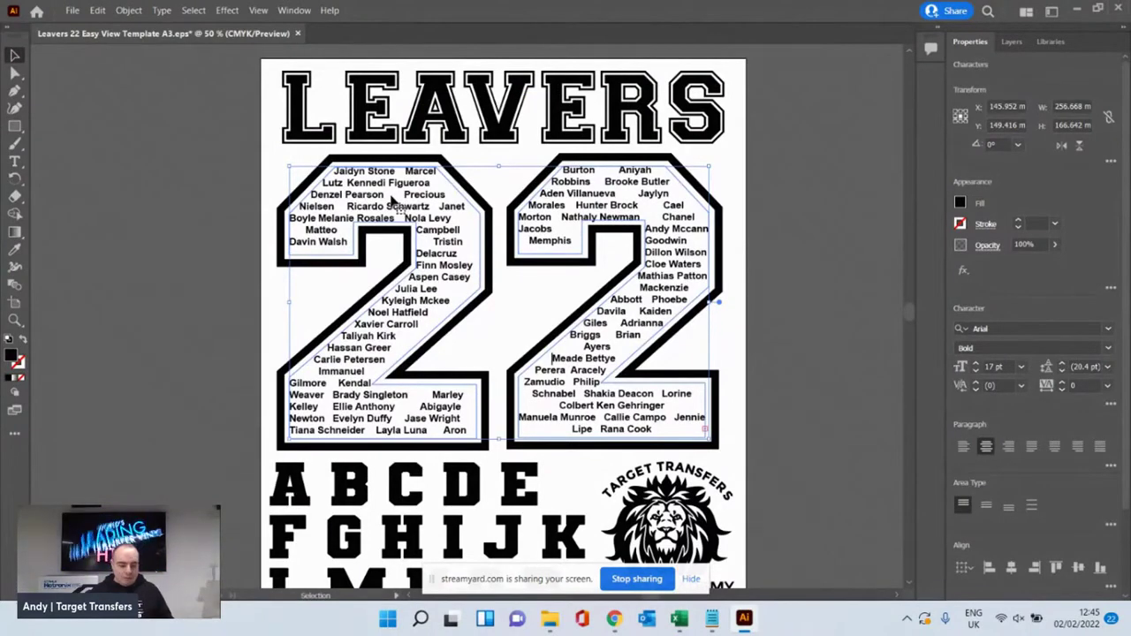
key(ctrl+z)
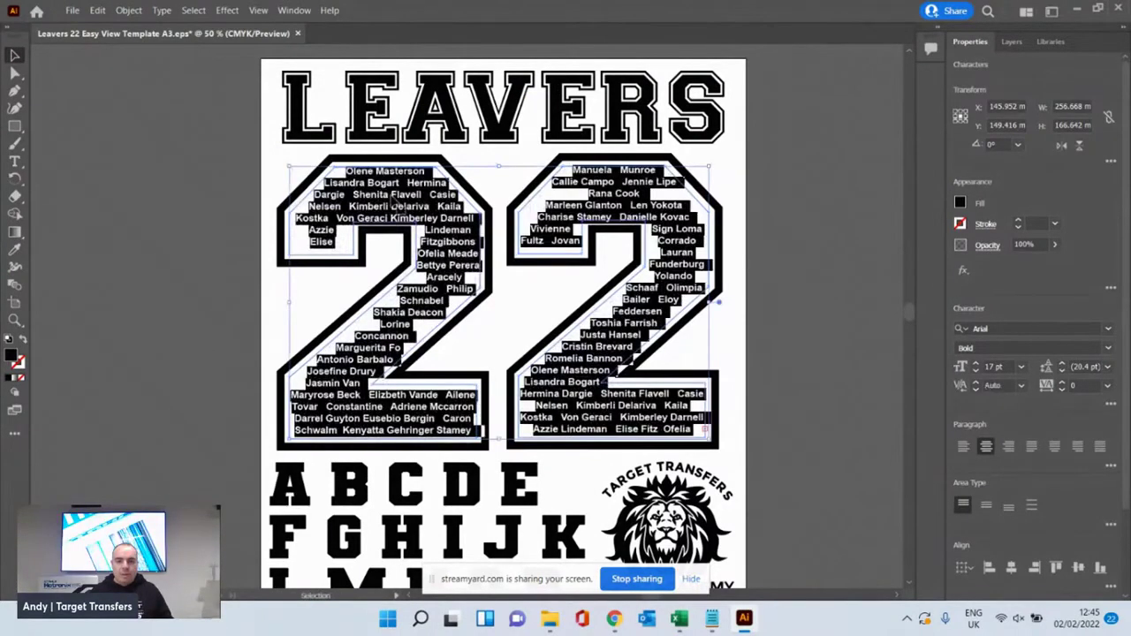
Step: Save the active sheet over leavers data csv as CSV UTF-8, replacing the existing file
click(668, 620)
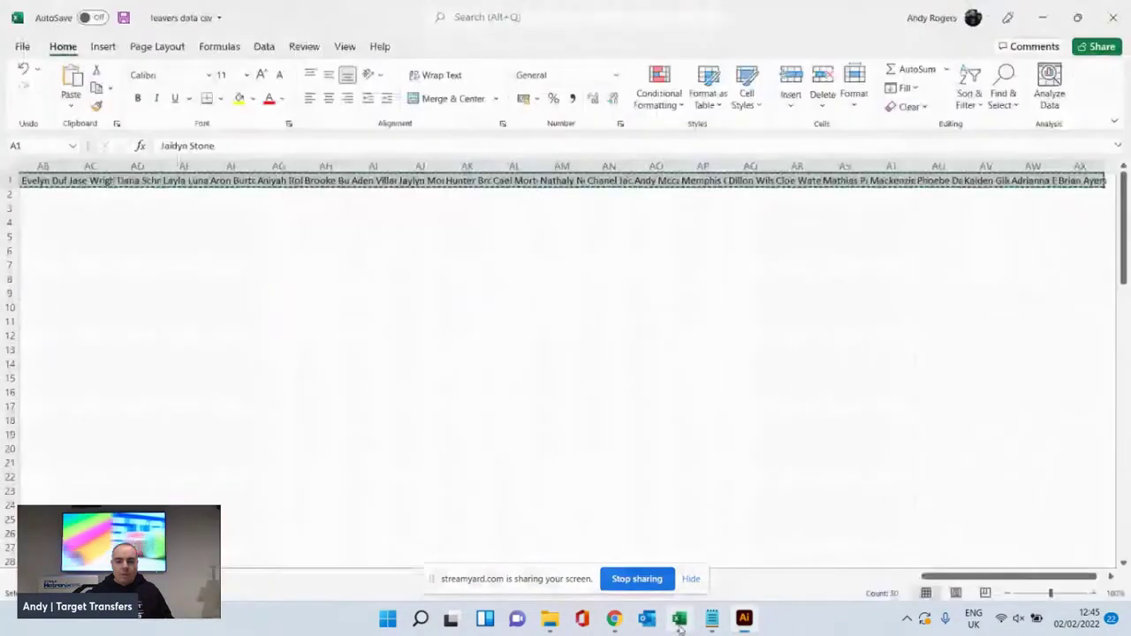
click(222, 331)
click(46, 181)
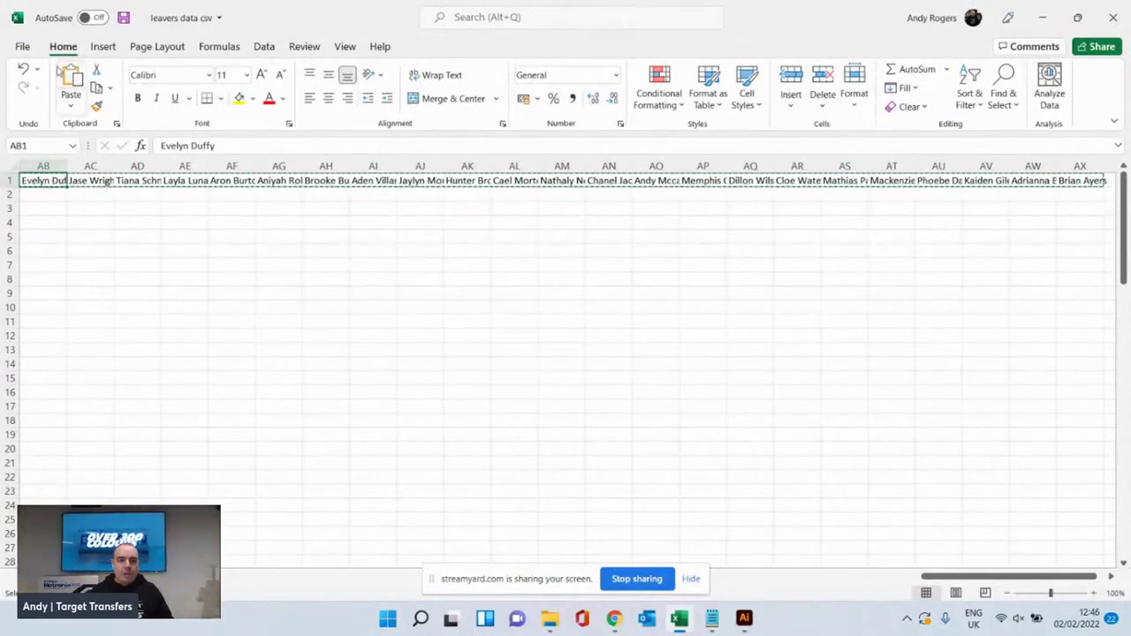
click(21, 47)
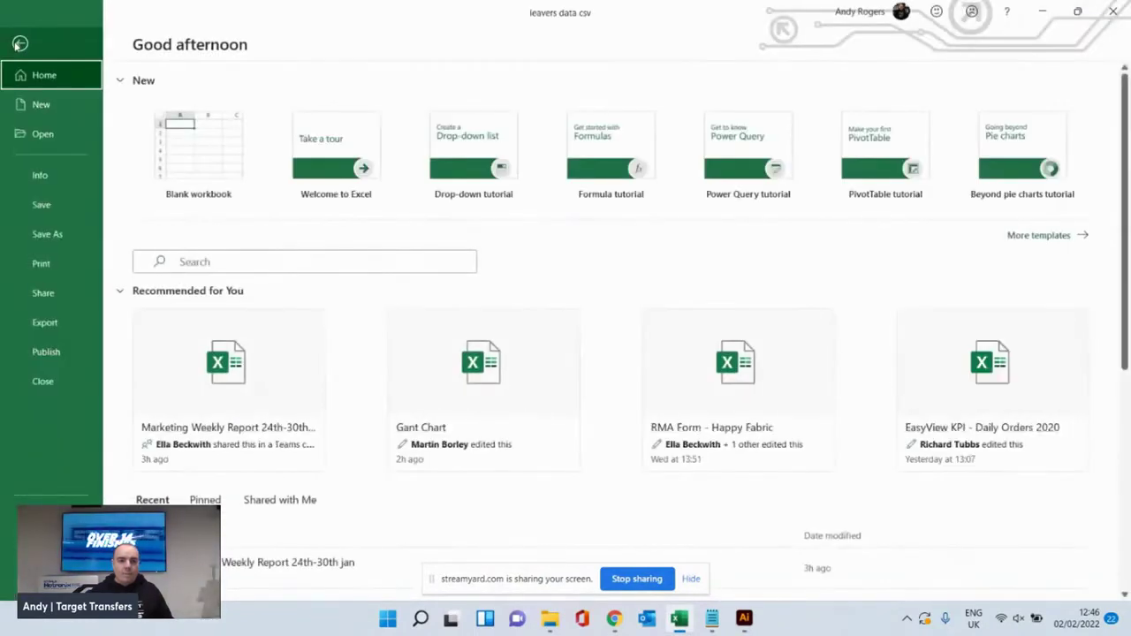
click(53, 234)
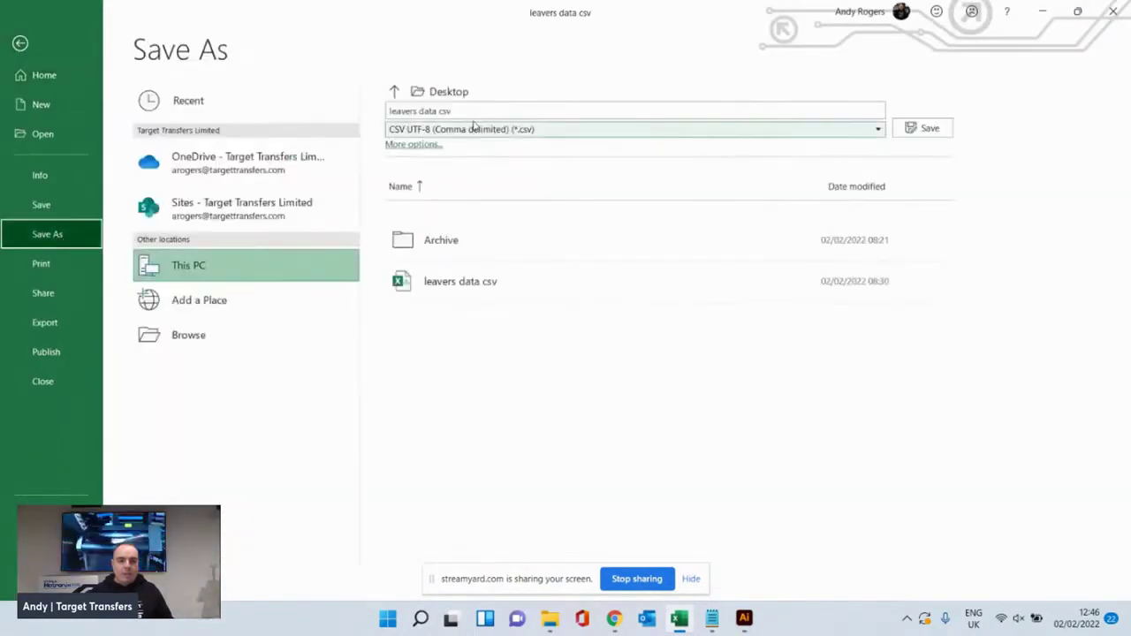
click(928, 133)
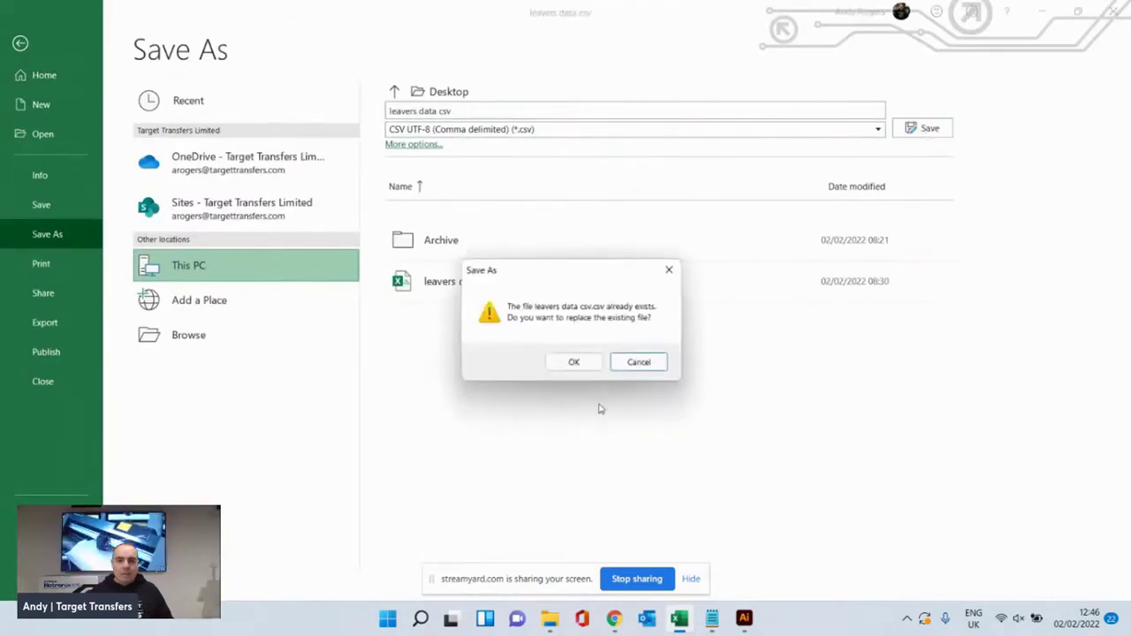
click(577, 362)
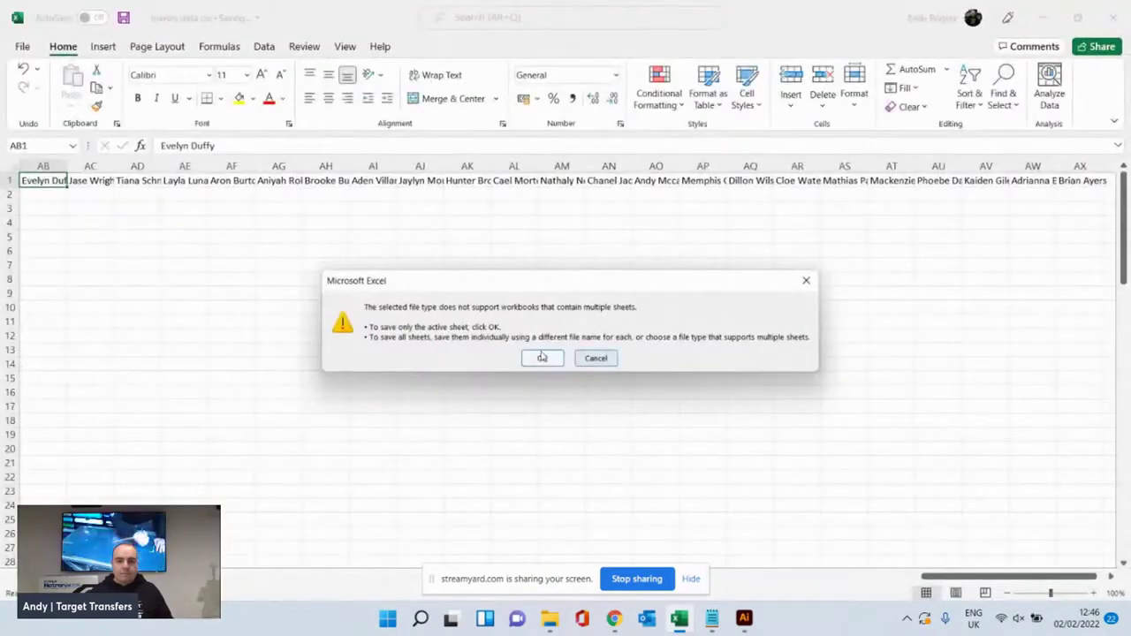
click(538, 357)
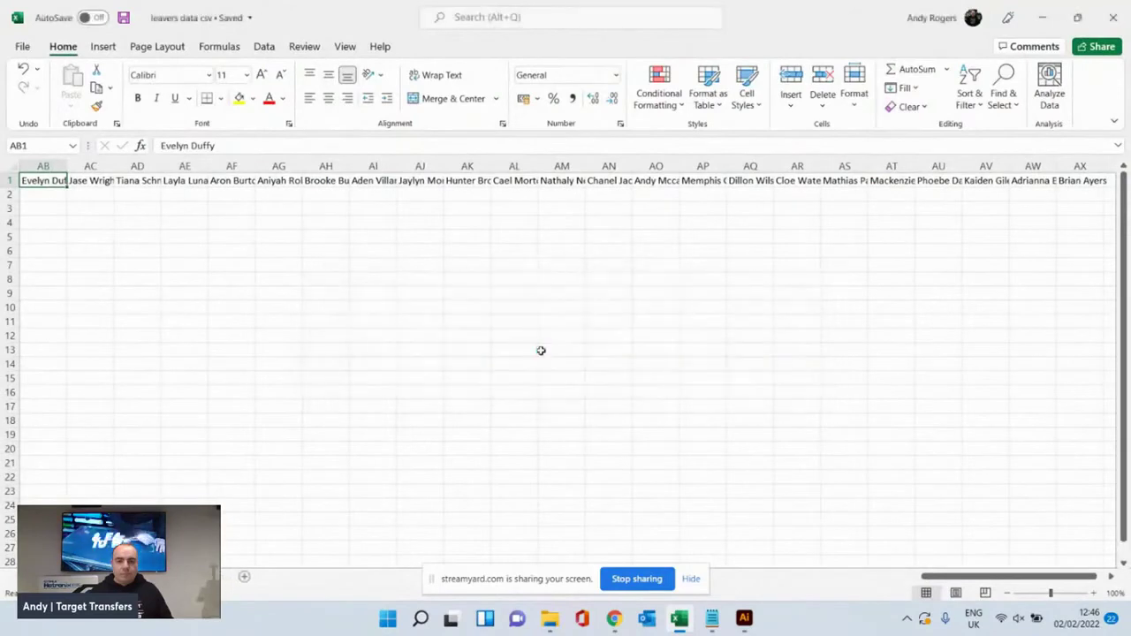
Step: In Notepad, discard unsaved changes and open leavers data csv from the Desktop with All Files shown
click(711, 618)
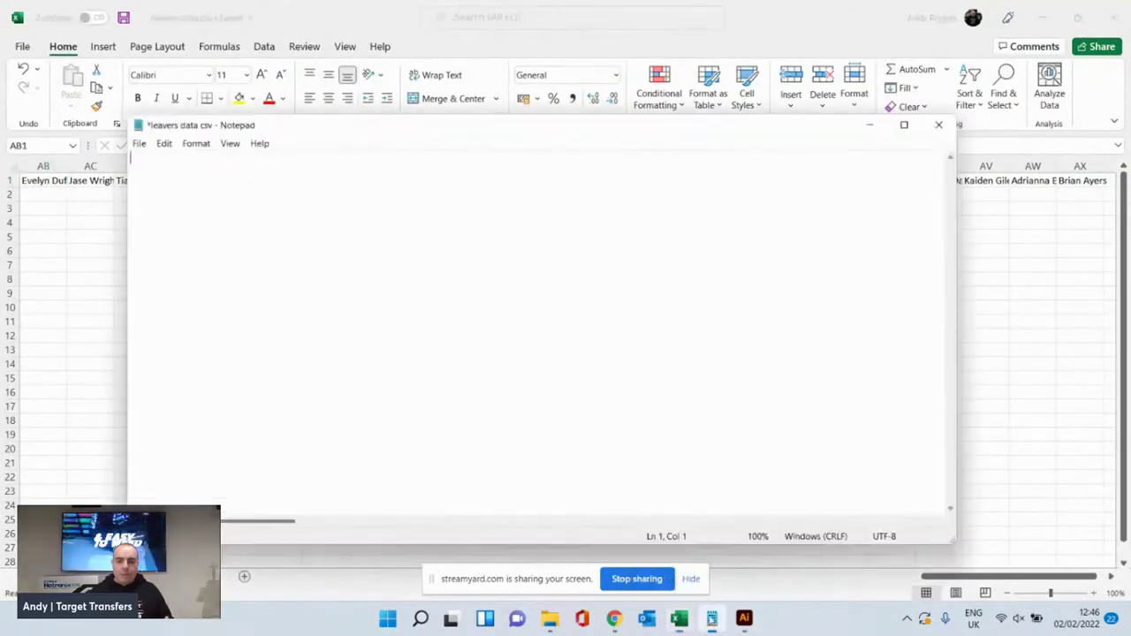
click(140, 145)
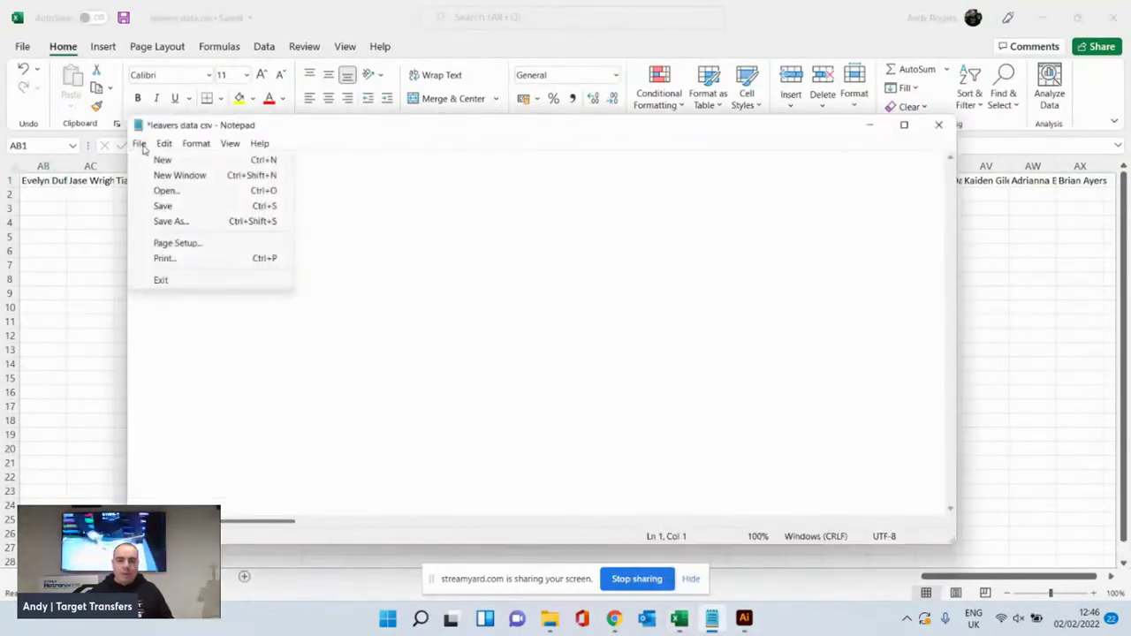
click(168, 191)
click(588, 326)
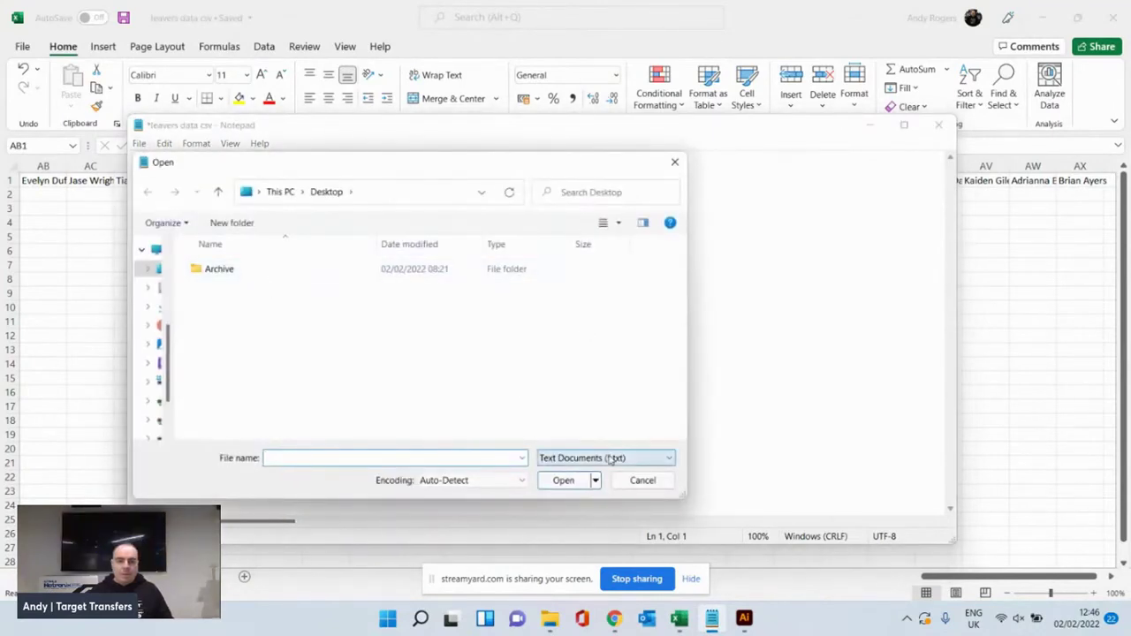
click(610, 458)
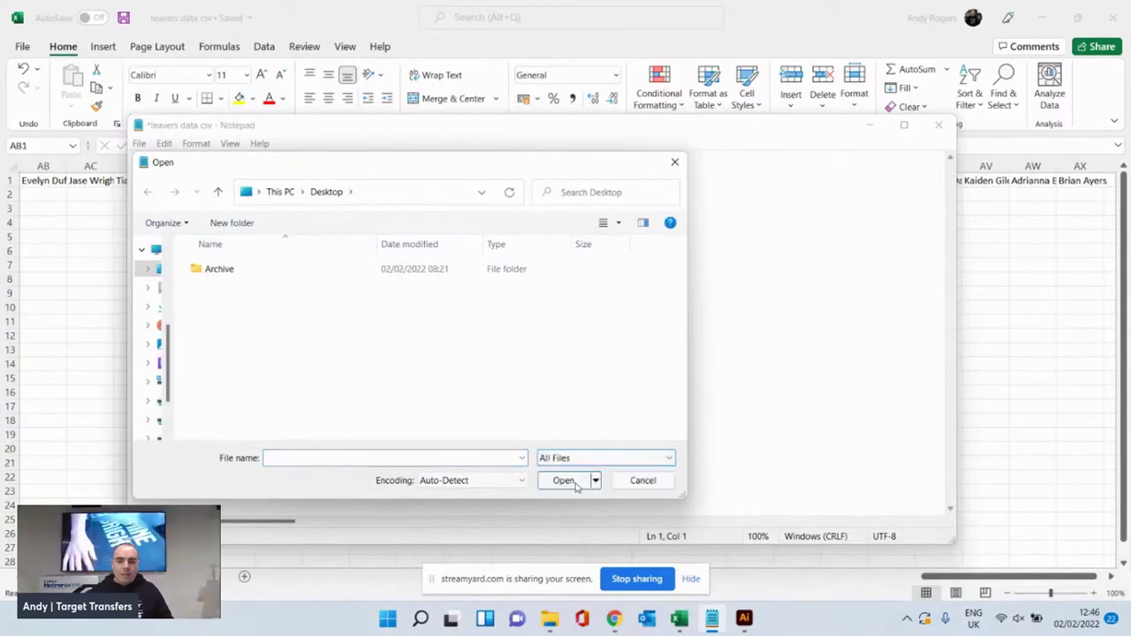
click(581, 482)
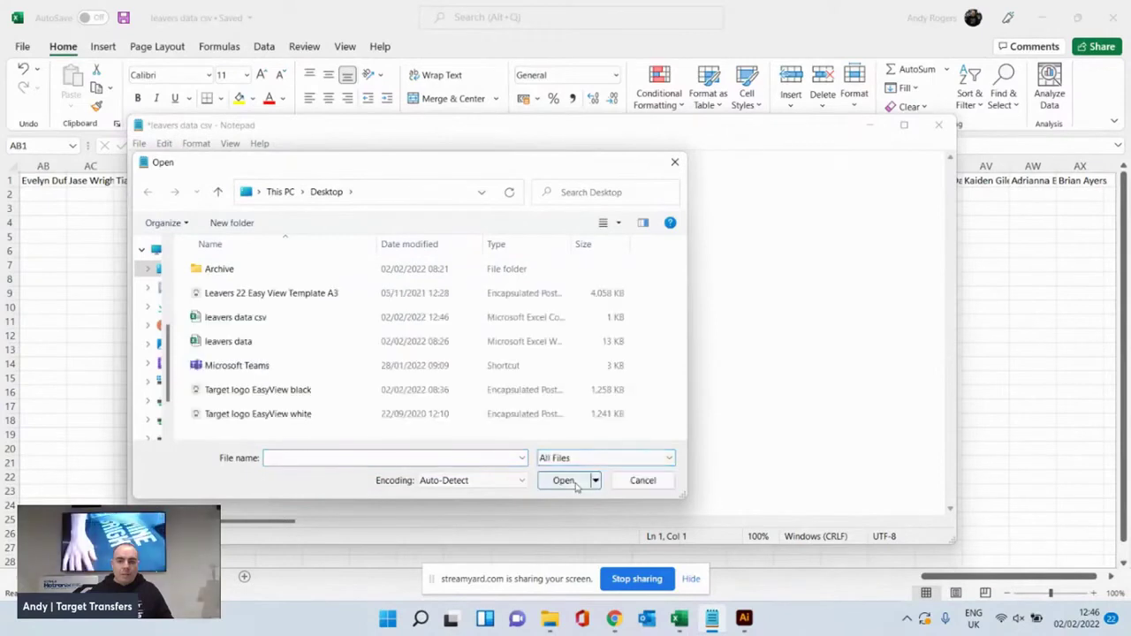
double_click(246, 320)
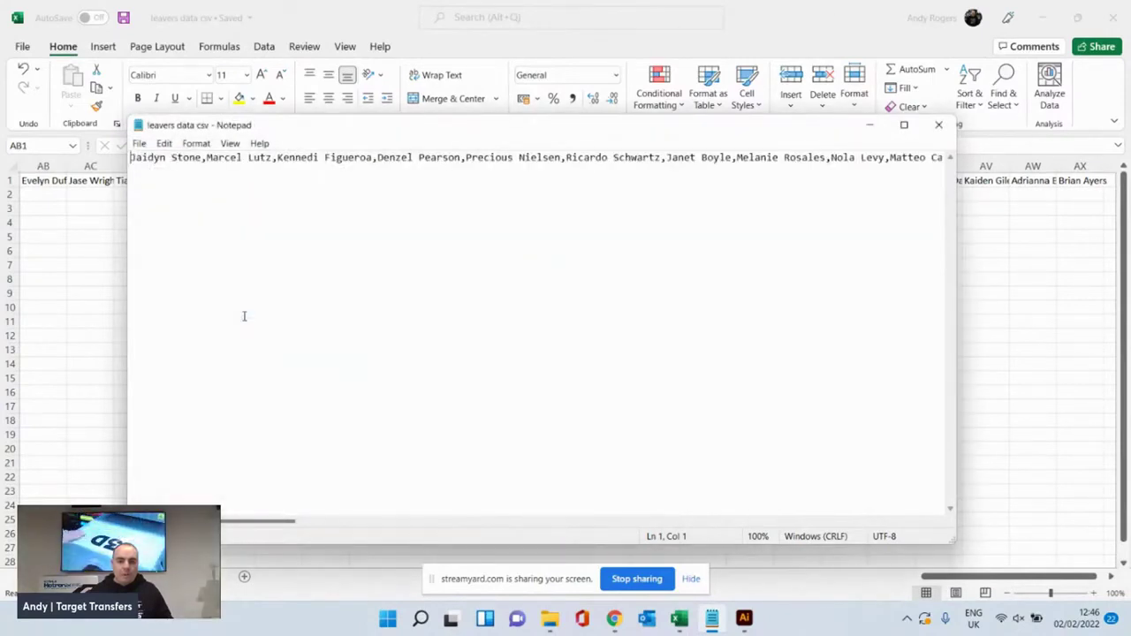
Step: Replace every comma in the Notepad text with a space, then select all the text
click(164, 144)
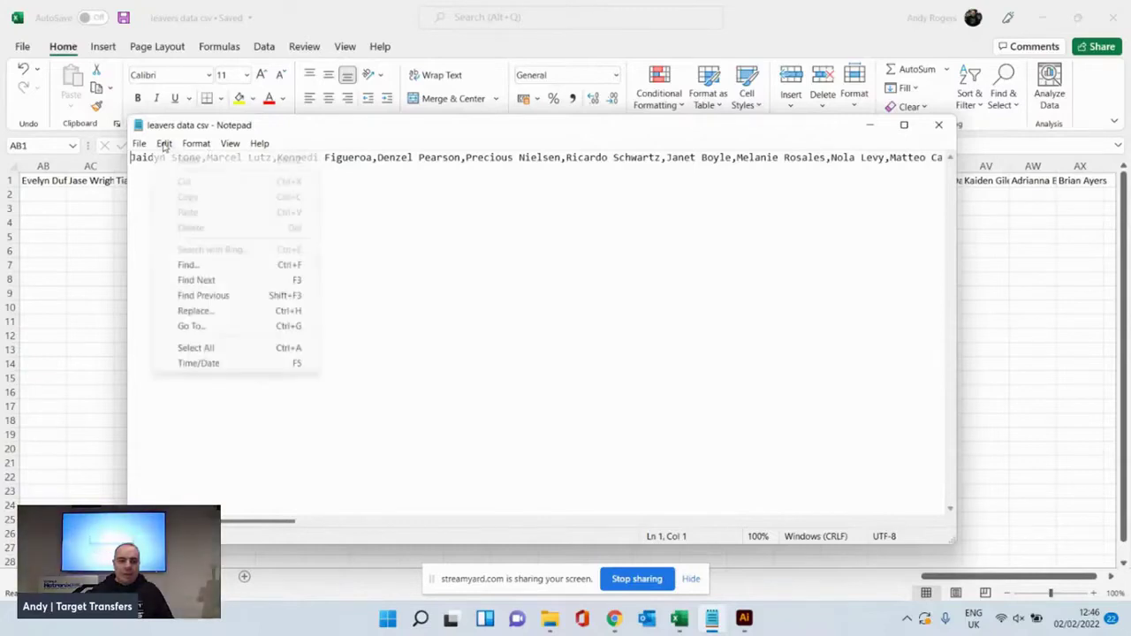
click(227, 312)
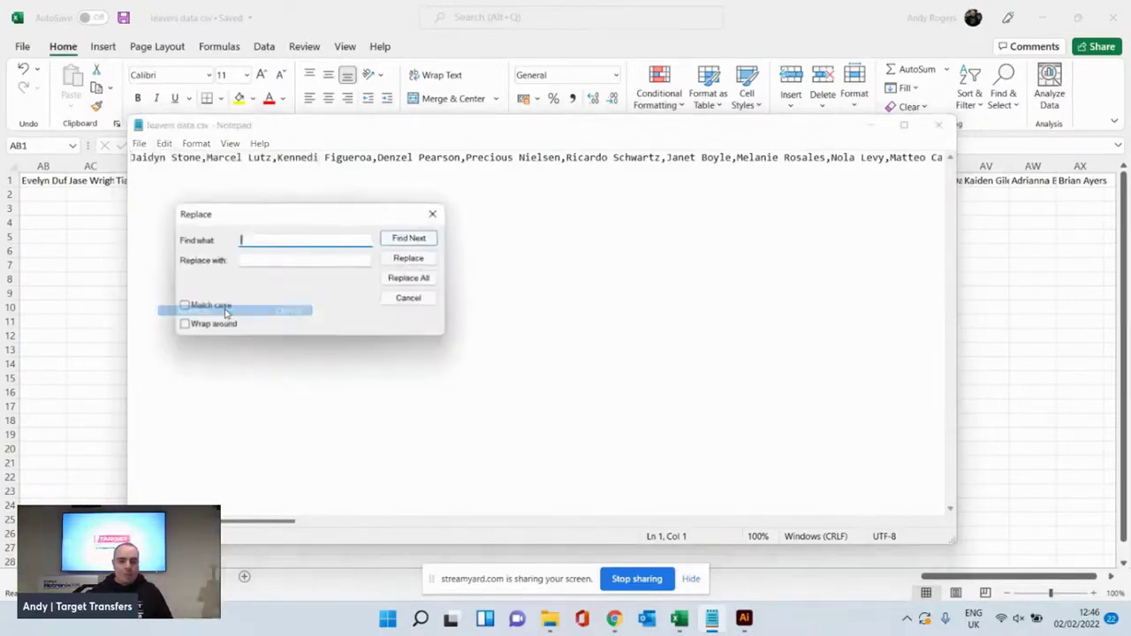
click(262, 259)
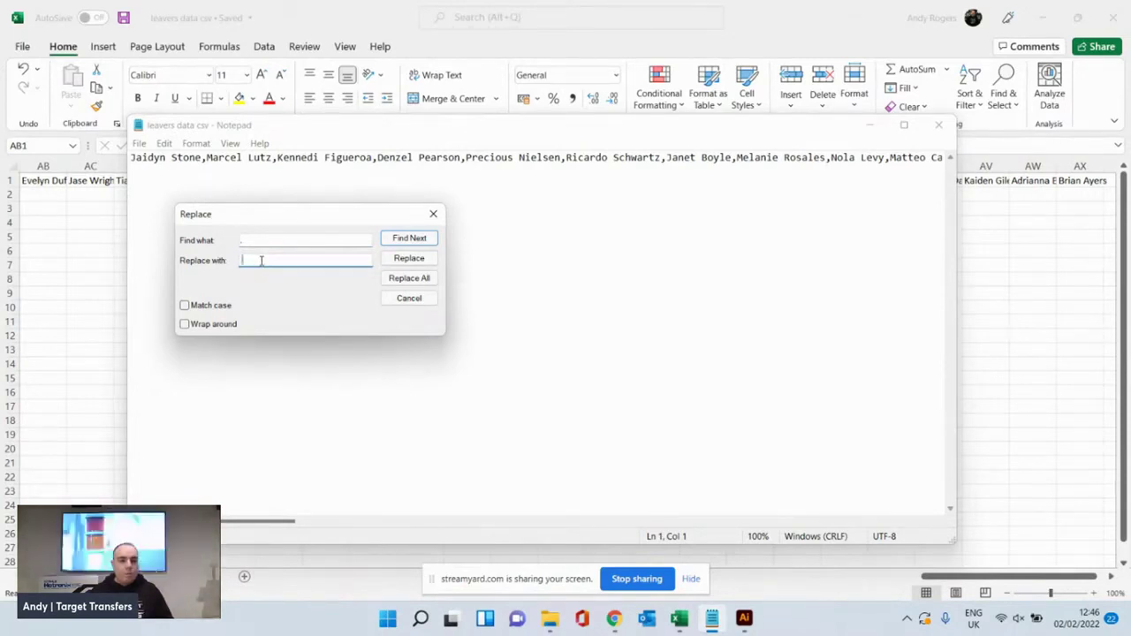
click(405, 279)
click(434, 214)
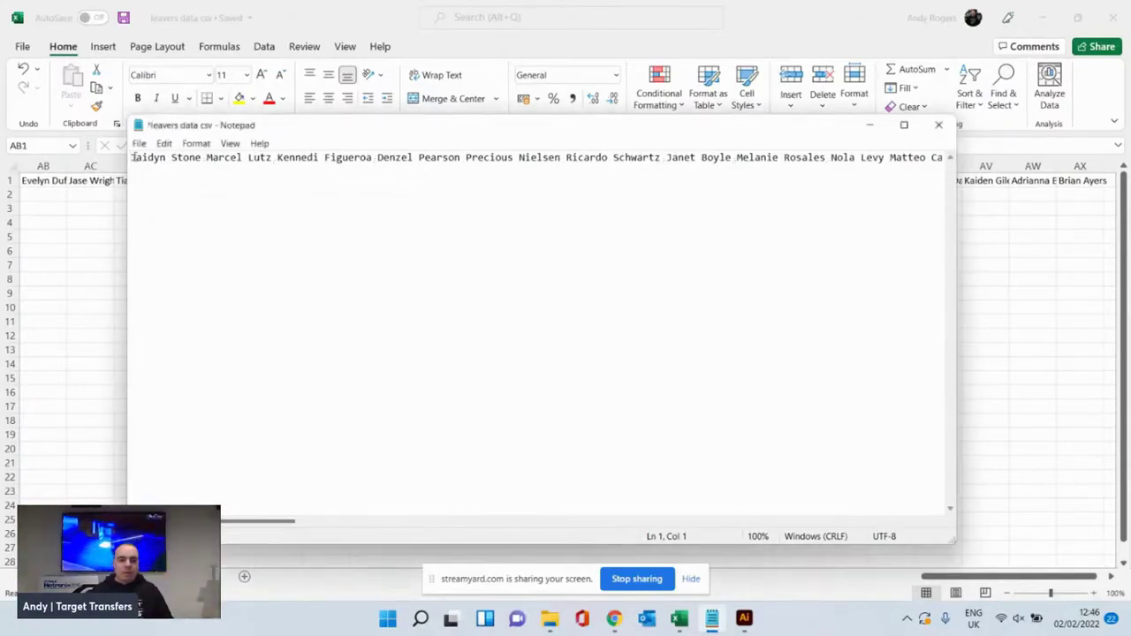
key(ctrl+a)
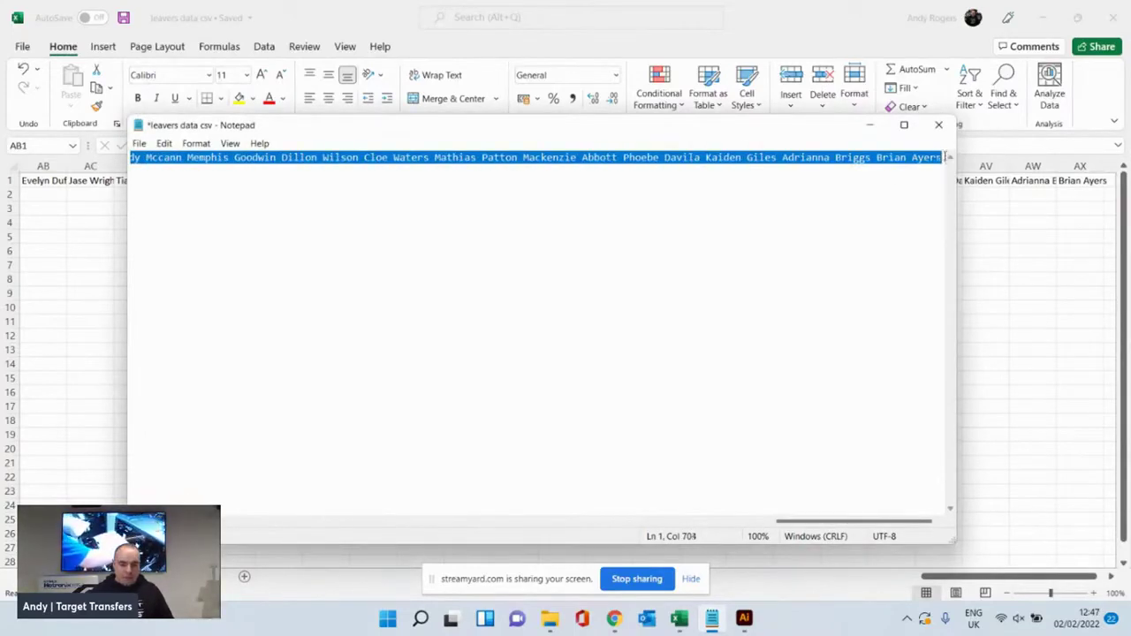
Step: Paste the new space-separated leaver names over the placeholder text in the Leavers 22 template
click(745, 619)
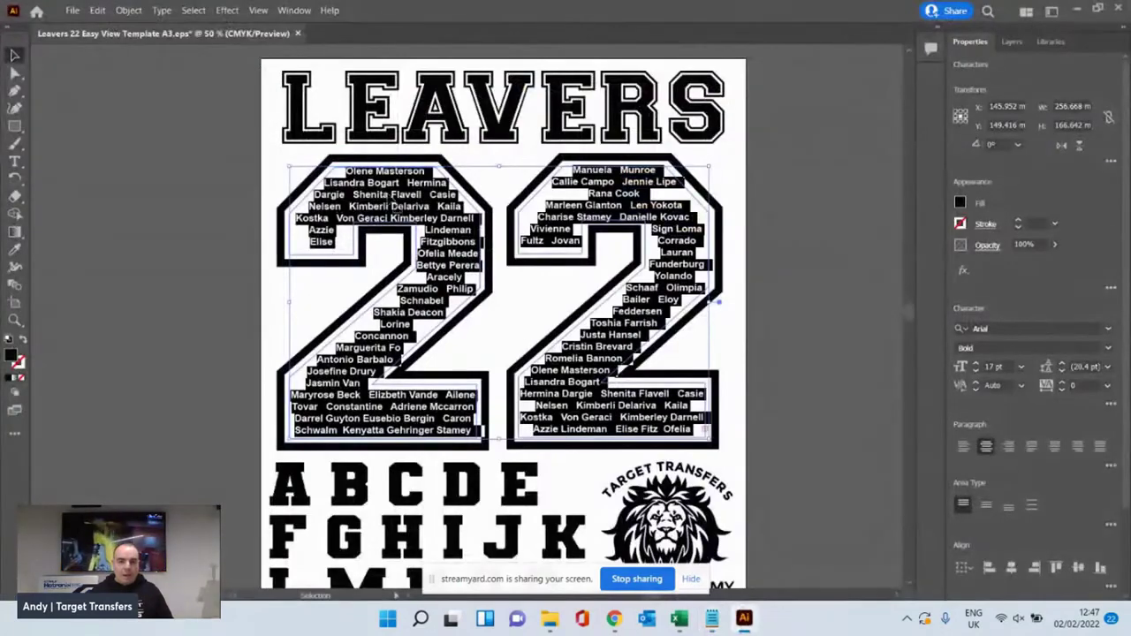
key(ctrl+v)
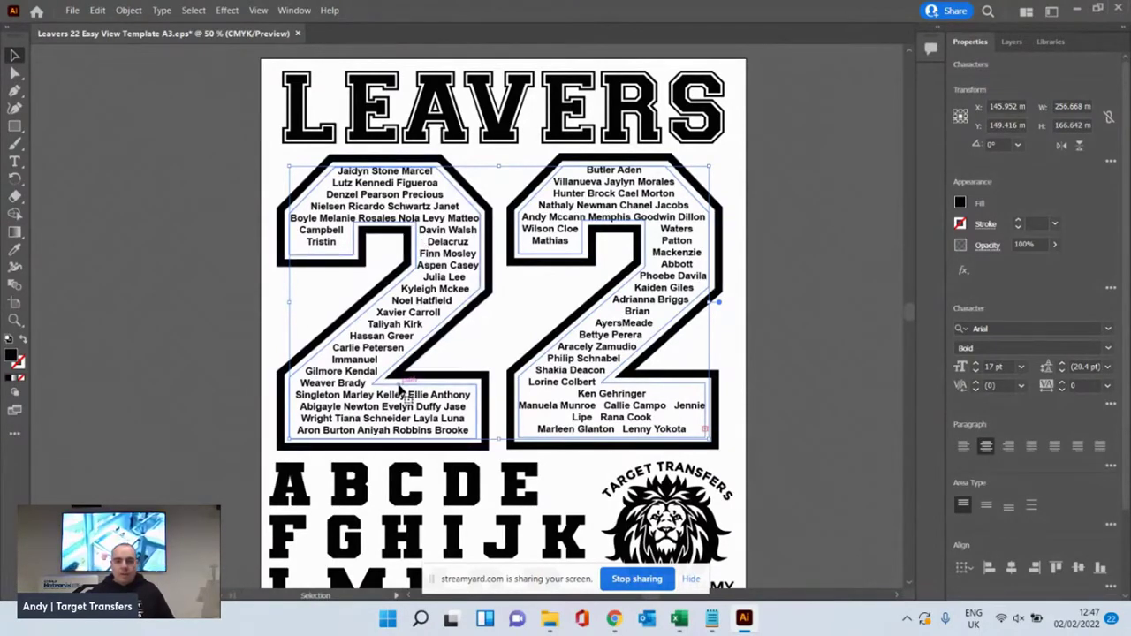
Step: Edit the right 2's text and add line breaks before the first two names needing them
click(626, 329)
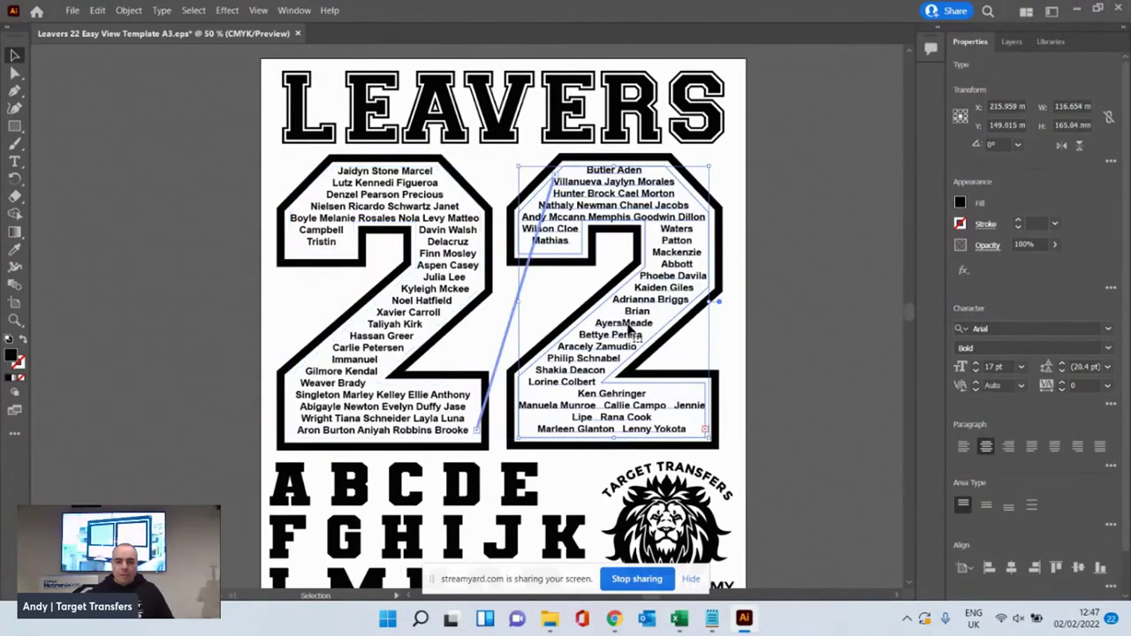
double_click(626, 329)
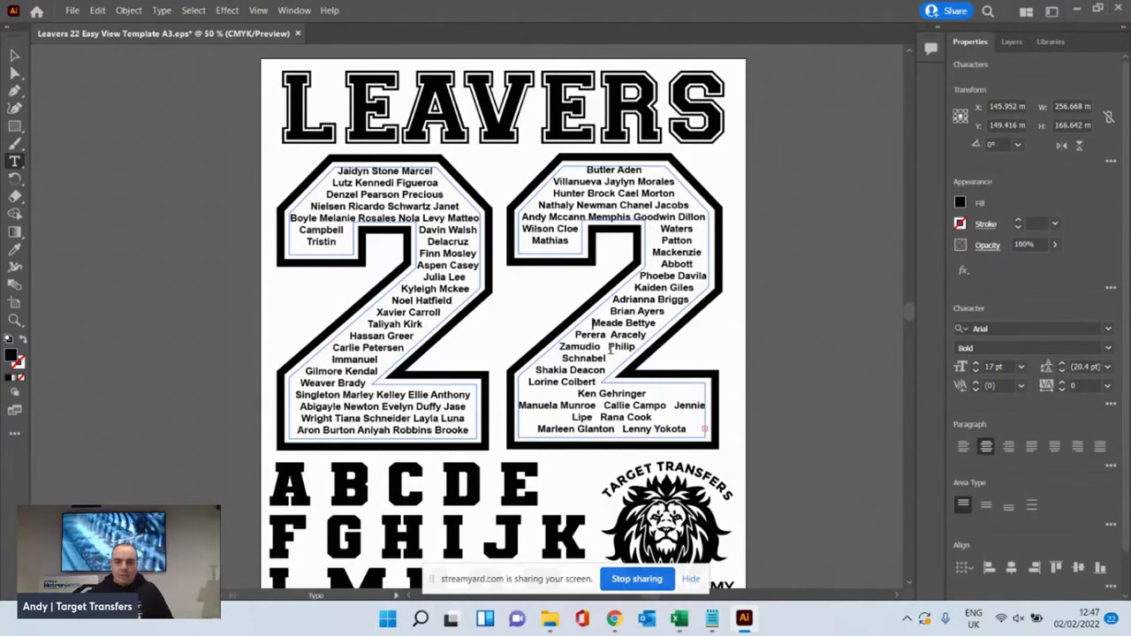
click(571, 370)
key(Return)
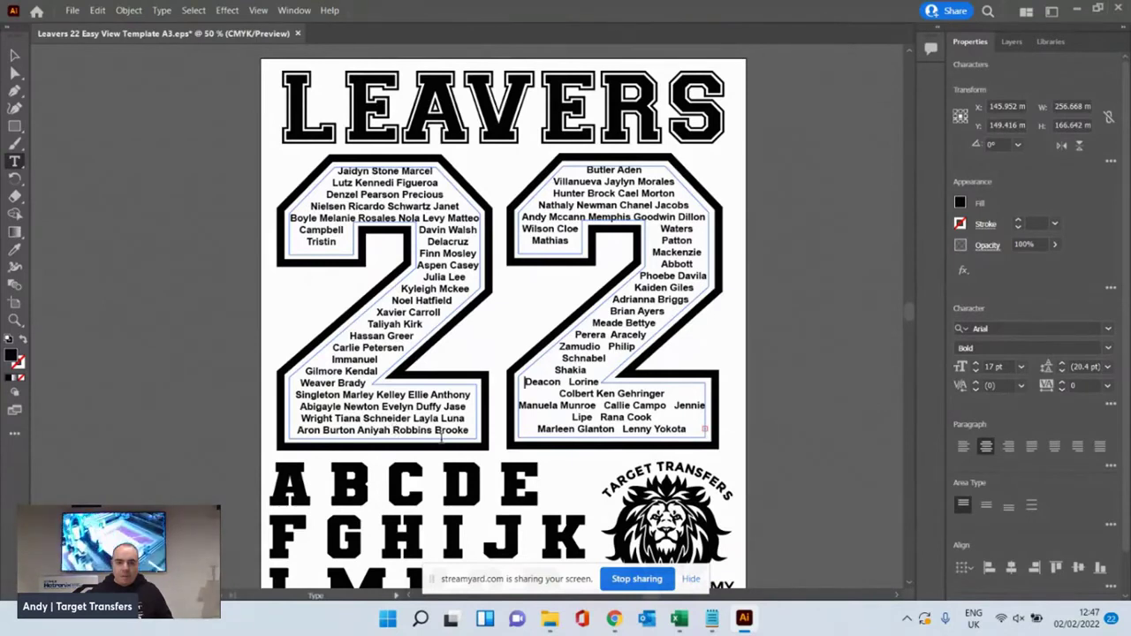
click(434, 430)
key(Return)
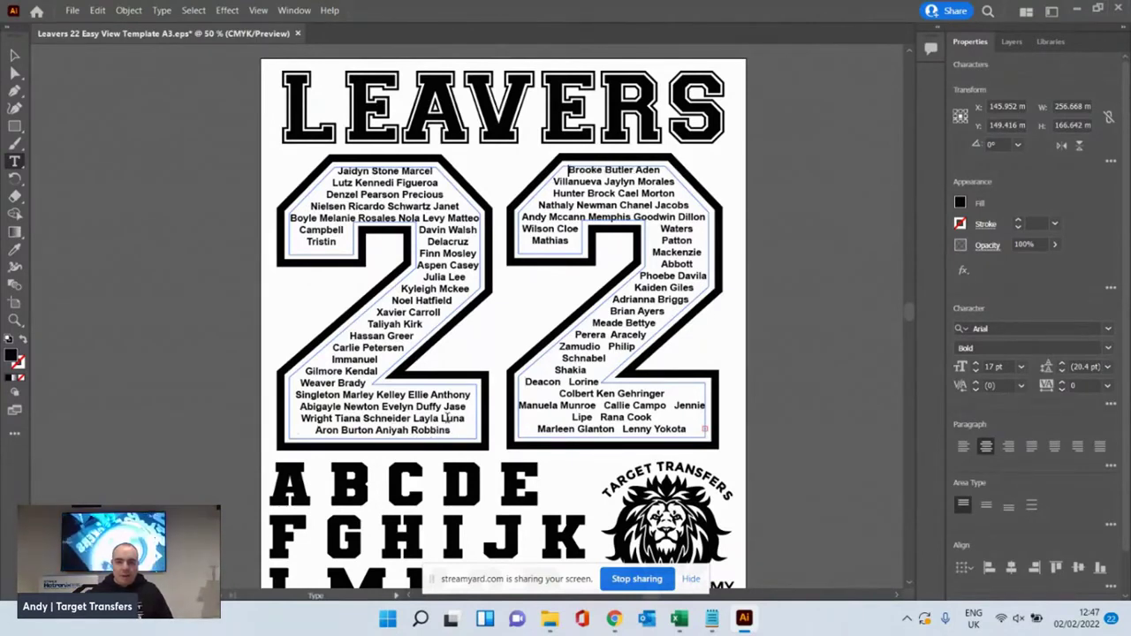
Step: Add line breaks before two more names so every first name stays beside its surname
click(570, 382)
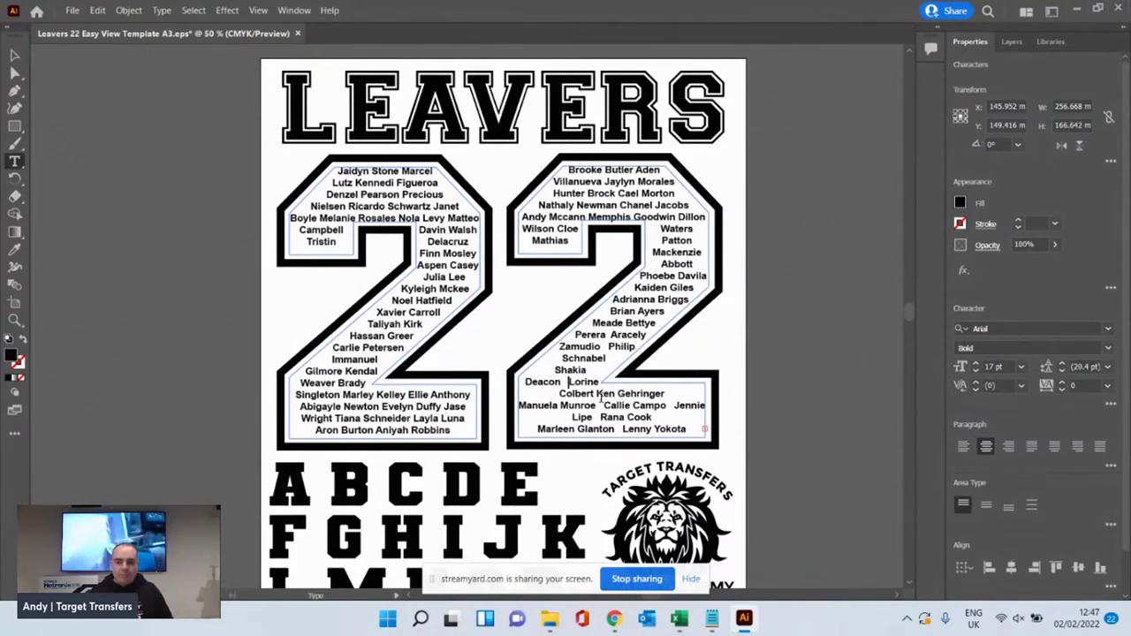
click(597, 395)
click(569, 382)
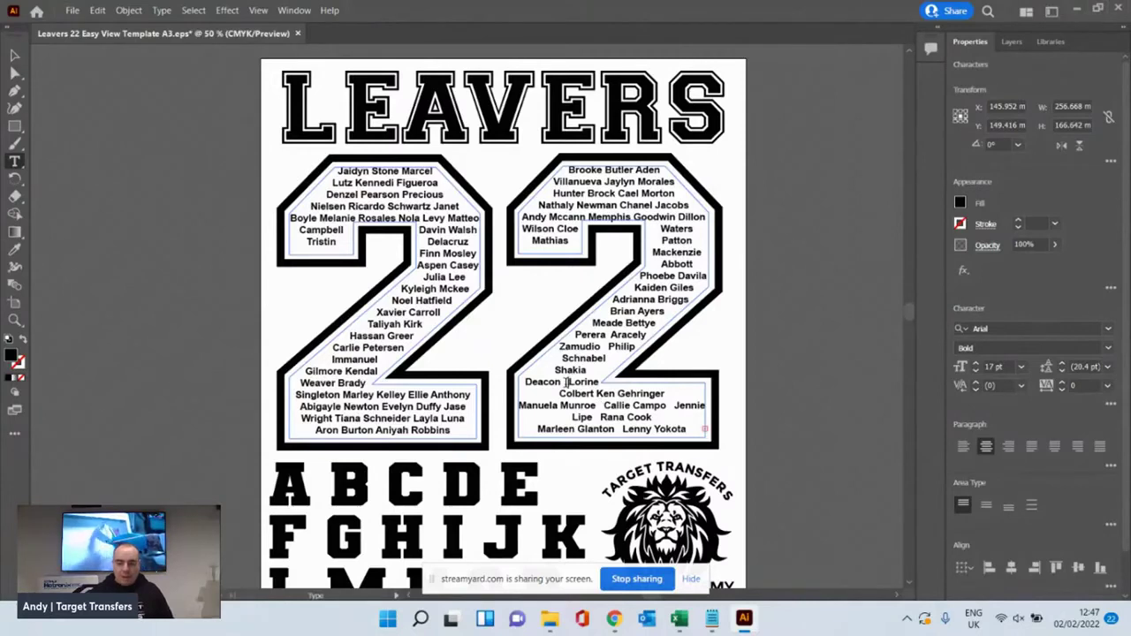
key(Return)
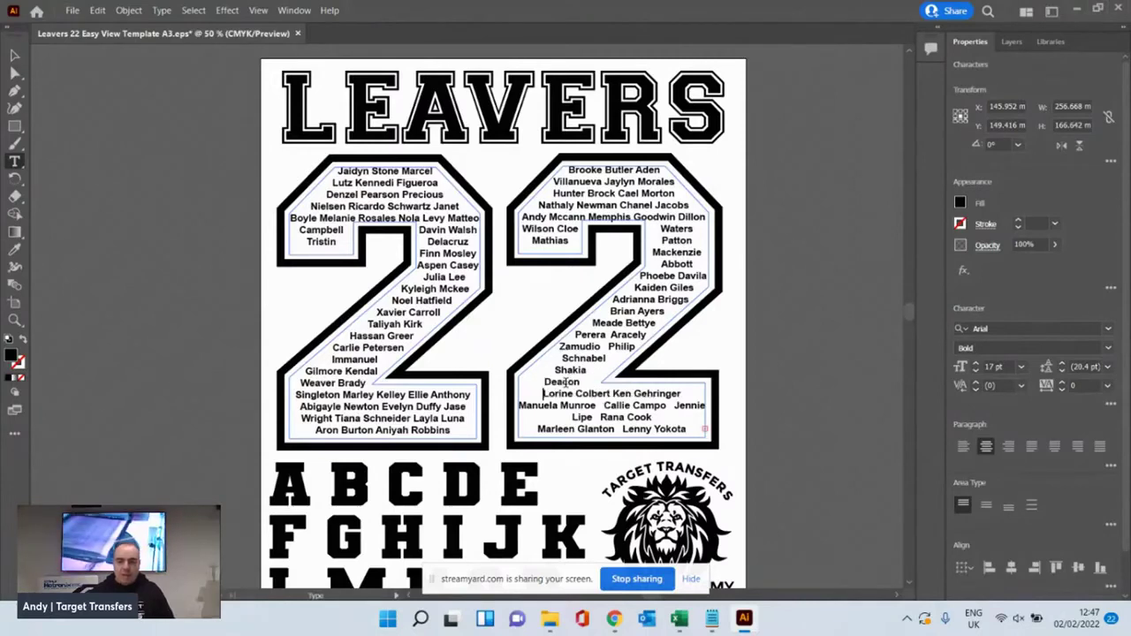
click(676, 407)
key(Return)
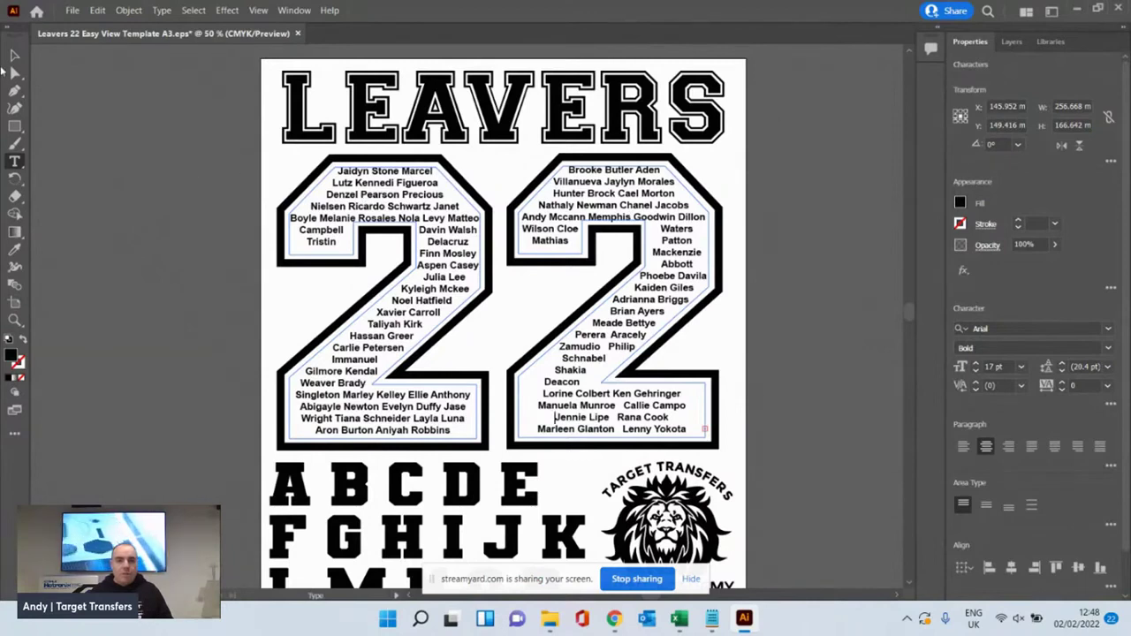
click(17, 56)
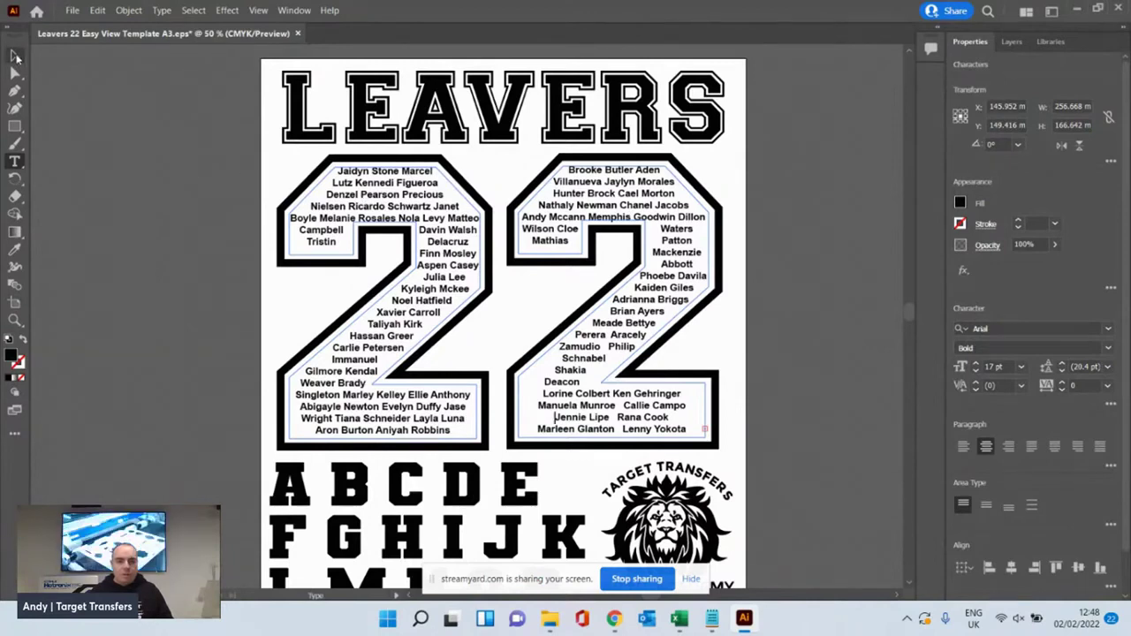
click(779, 258)
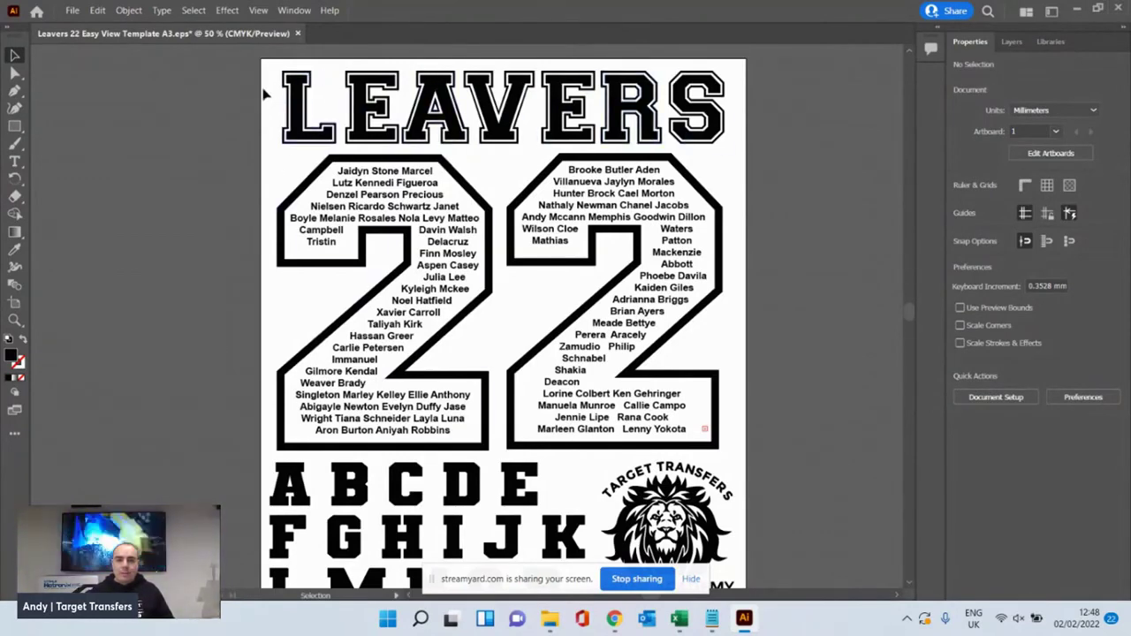
scroll(232, 86, down, 2)
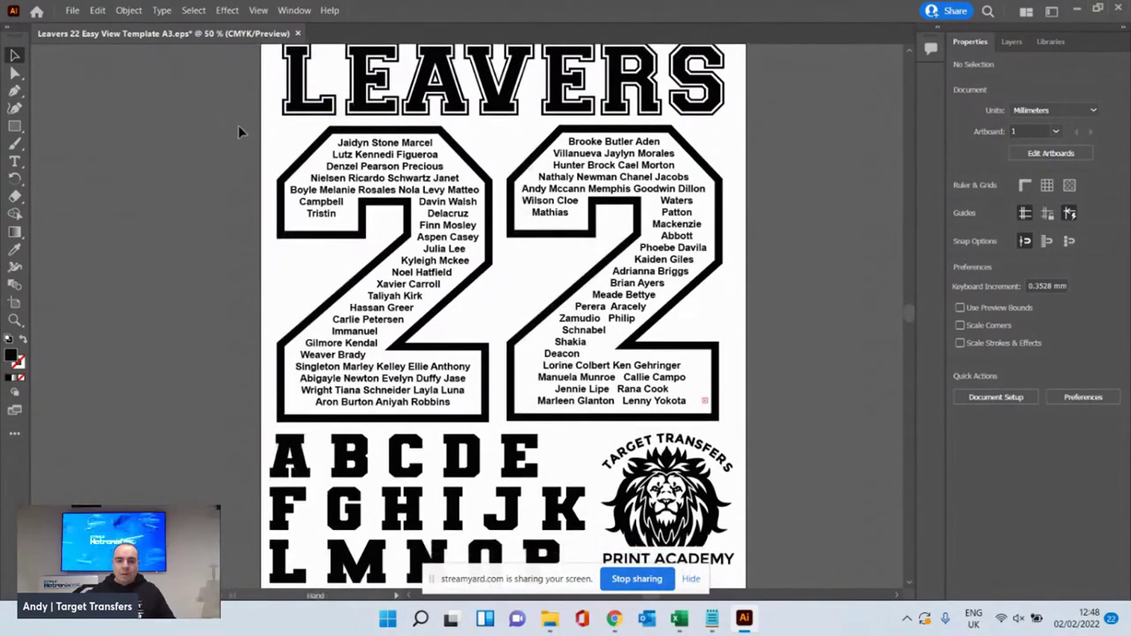
alt+scroll(271, 133, down, 1)
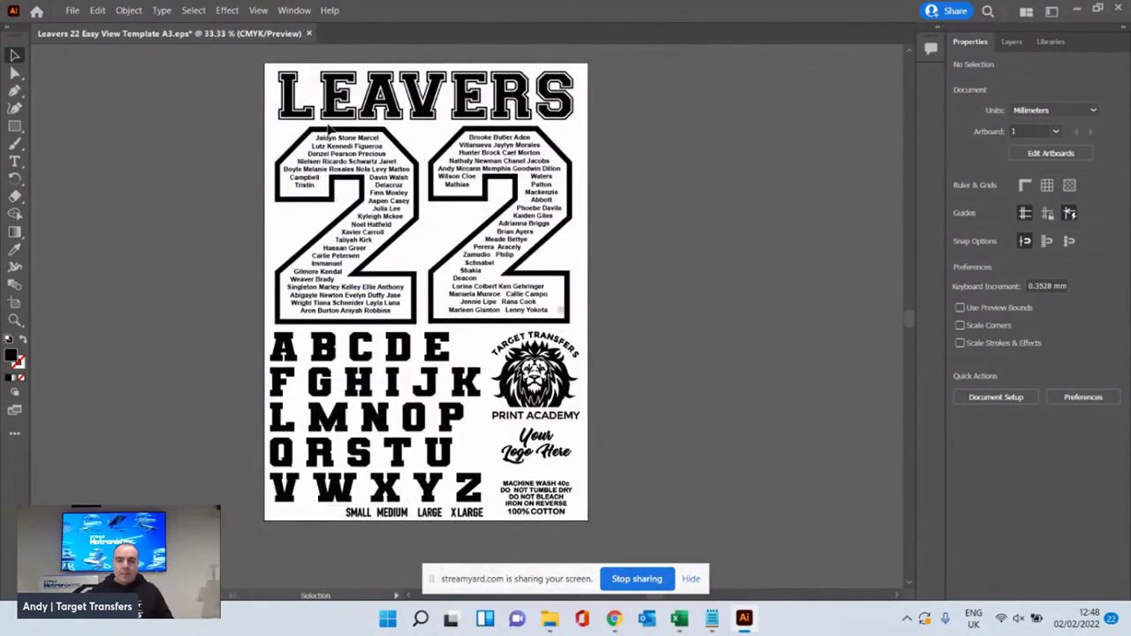
drag(570, 339, 590, 435)
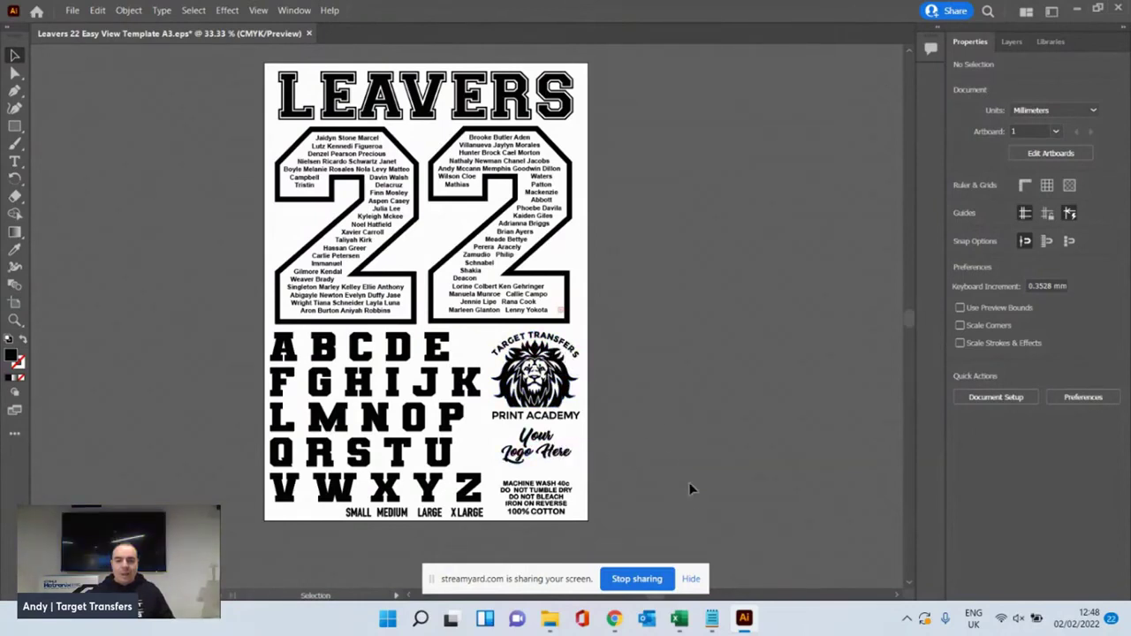